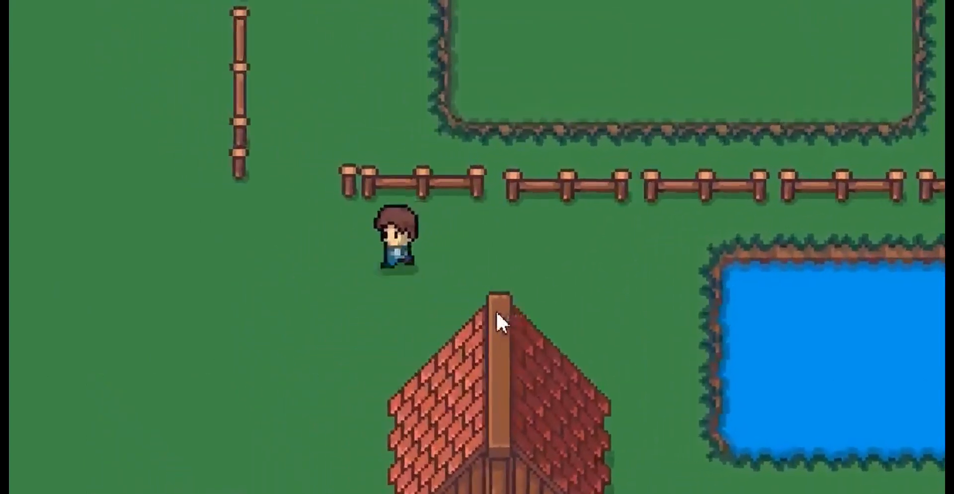
pyautogui.press('Down')
pyautogui.press('Up')
pyautogui.press('Right')
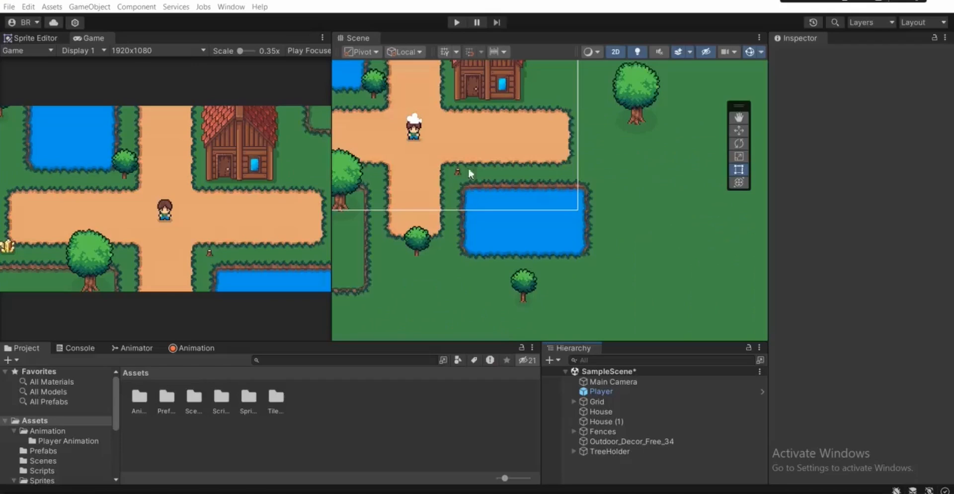
# - Add a Polygon Collider 2D component to both House and House (1) together
pyautogui.moveTo(406, 180); pyautogui.dragTo(641, 239, button='middle')
pyautogui.moveTo(464, 202); pyautogui.dragTo(457, 244, button='middle')
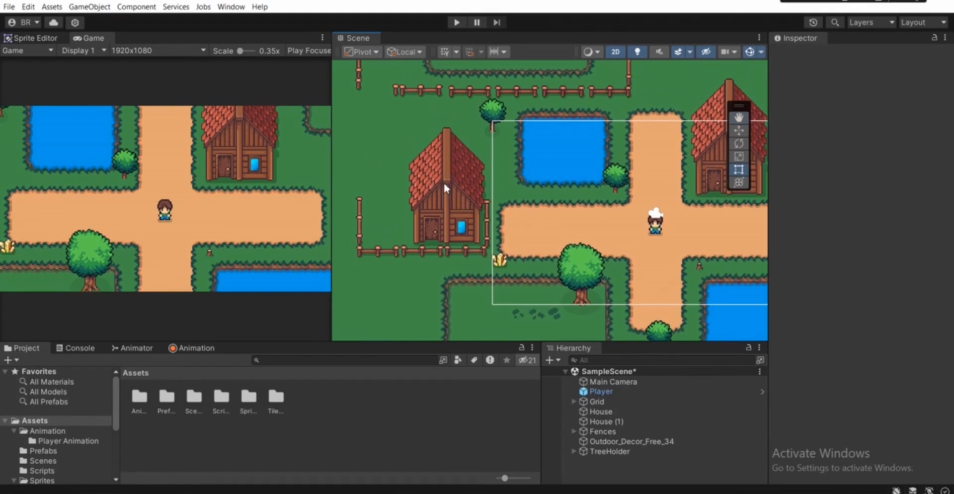
pyautogui.moveTo(522, 236); pyautogui.dragTo(590, 200, button='middle')
pyautogui.moveTo(696, 238); pyautogui.dragTo(637, 232, button='middle')
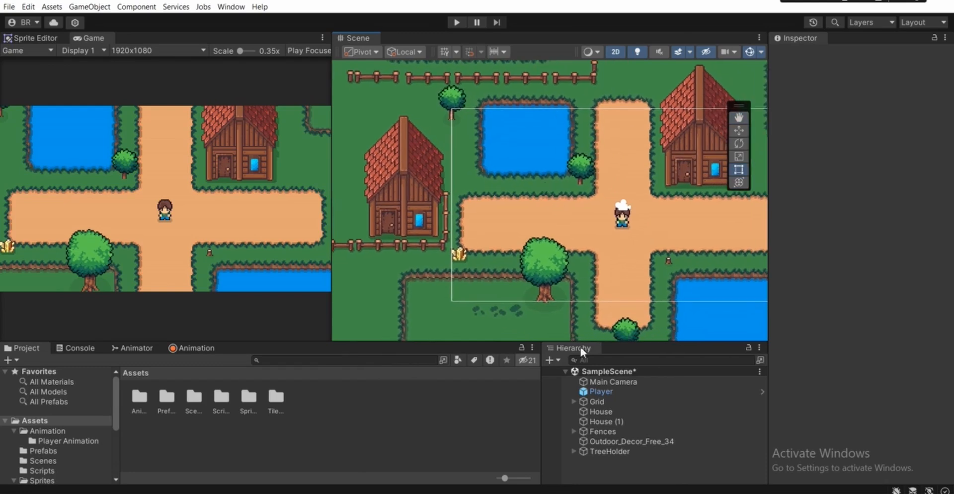
pyautogui.click(599, 411)
pyautogui.keyDown('shift'); pyautogui.click(597, 421); pyautogui.keyUp('shift')
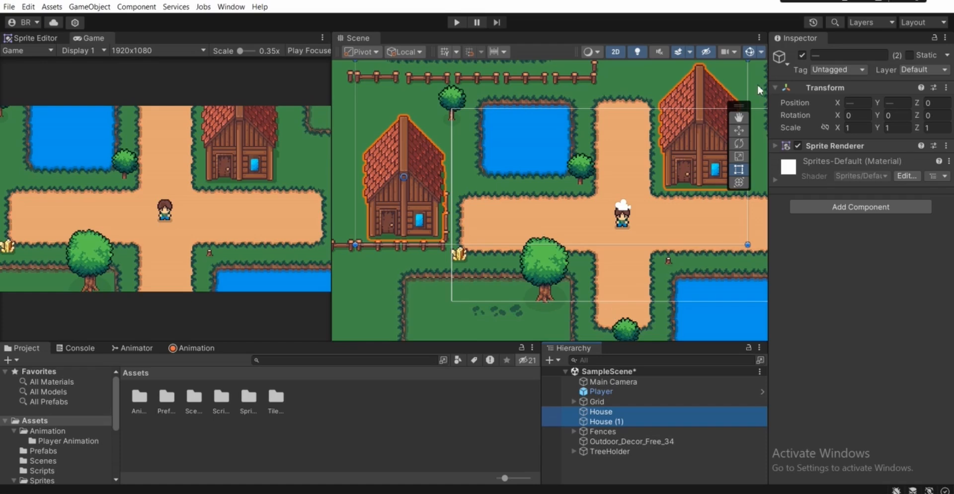
pyautogui.click(839, 206)
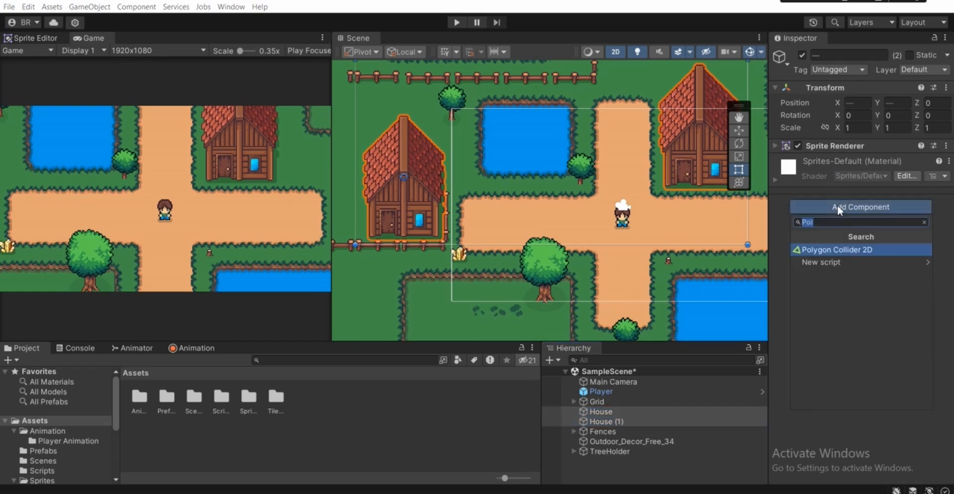
pyautogui.write('pole')
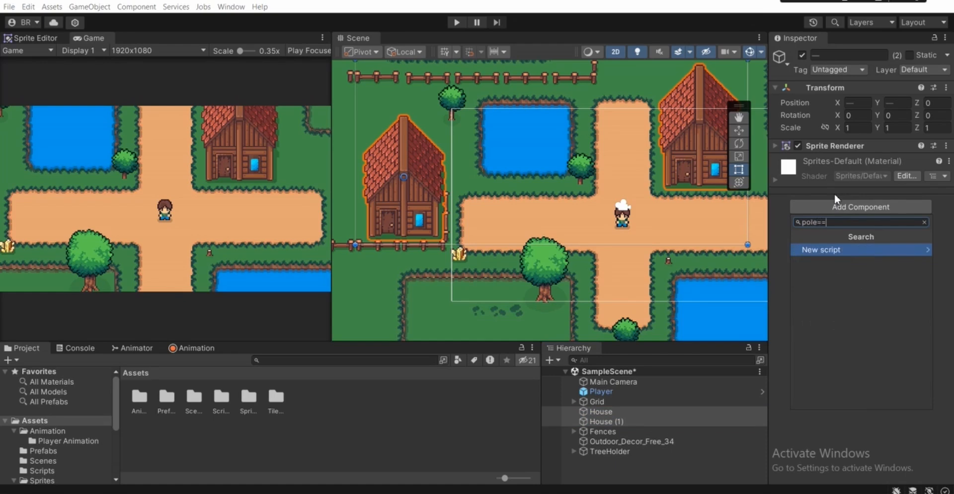
pyautogui.press('BackSpace')
pyautogui.press('Return')
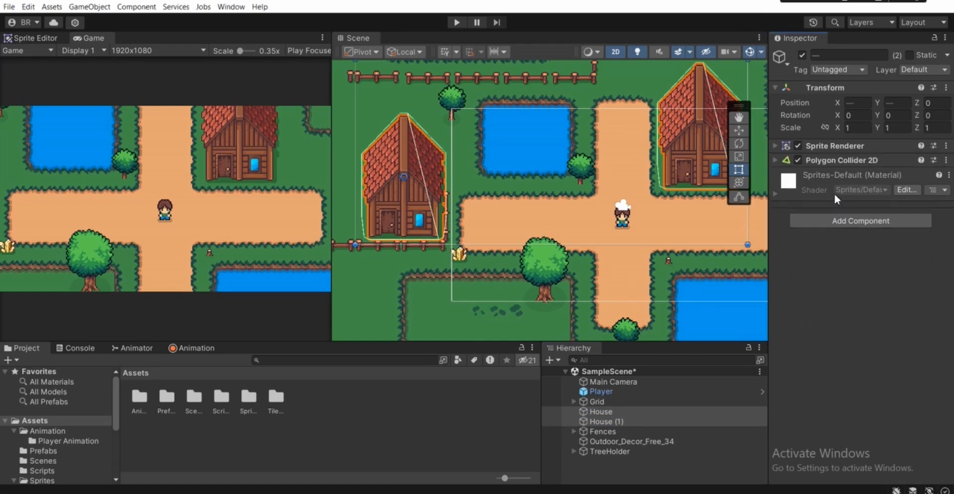
# - Add a Polygon Collider 2D to every fence object inside the Fences group, and collapse the group
pyautogui.moveTo(428, 161); pyautogui.dragTo(542, 214, button='middle')
pyautogui.scroll(-4, 464, 142)
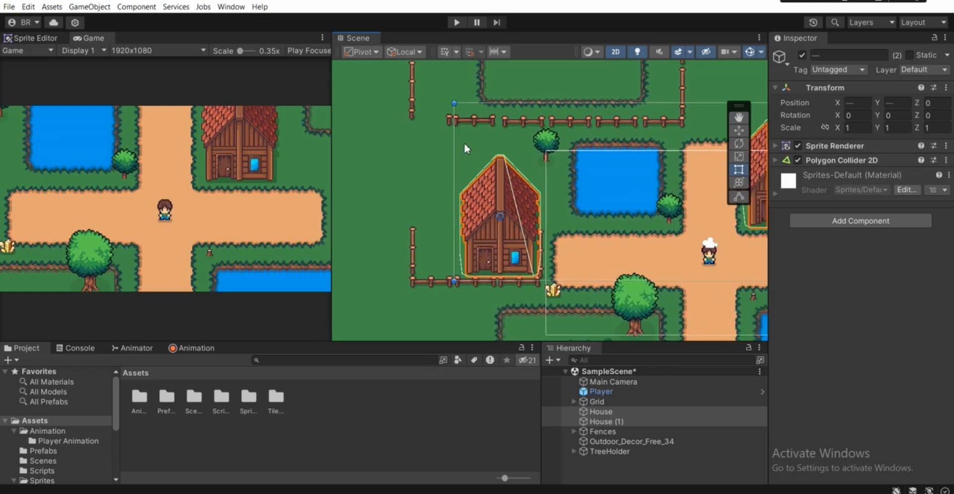
pyautogui.moveTo(494, 115); pyautogui.dragTo(500, 193, button='middle')
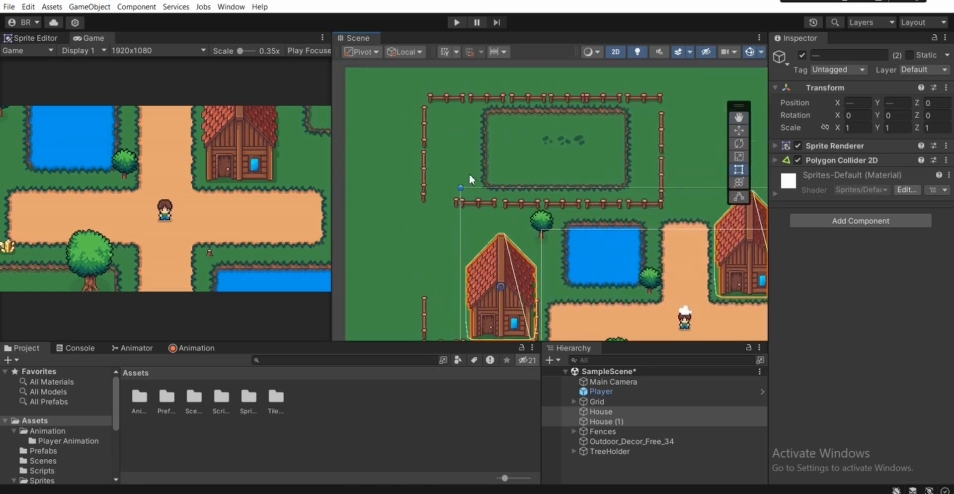
pyautogui.click(574, 431)
pyautogui.scroll(-2, 641, 415)
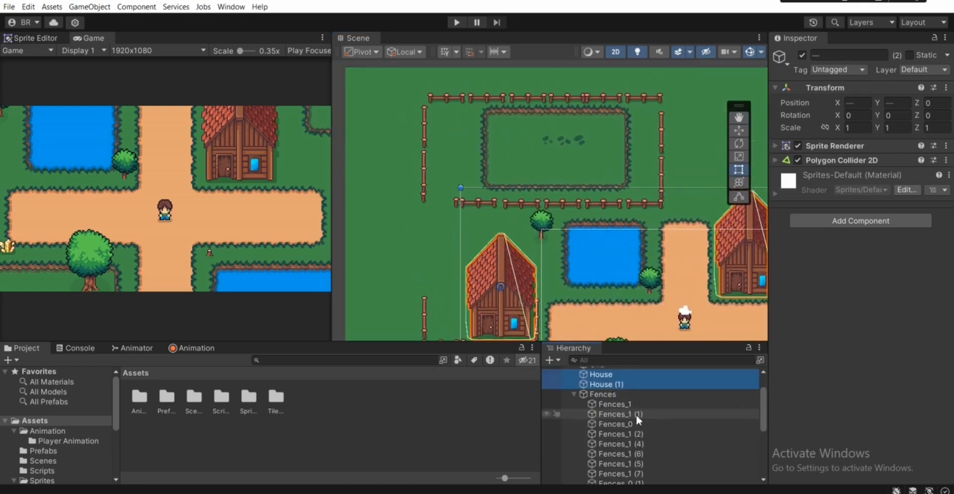
pyautogui.click(608, 404)
pyautogui.scroll(-5, 631, 432)
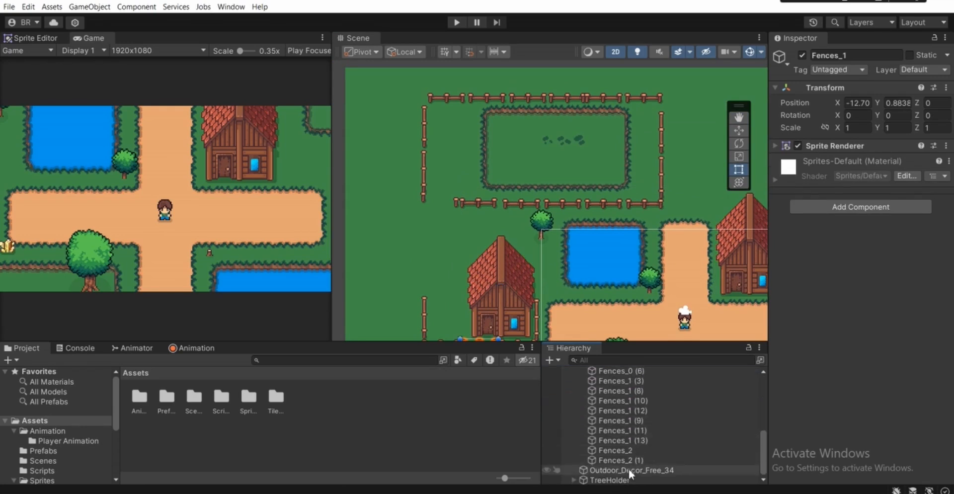
pyautogui.keyDown('shift'); pyautogui.click(624, 457); pyautogui.keyUp('shift')
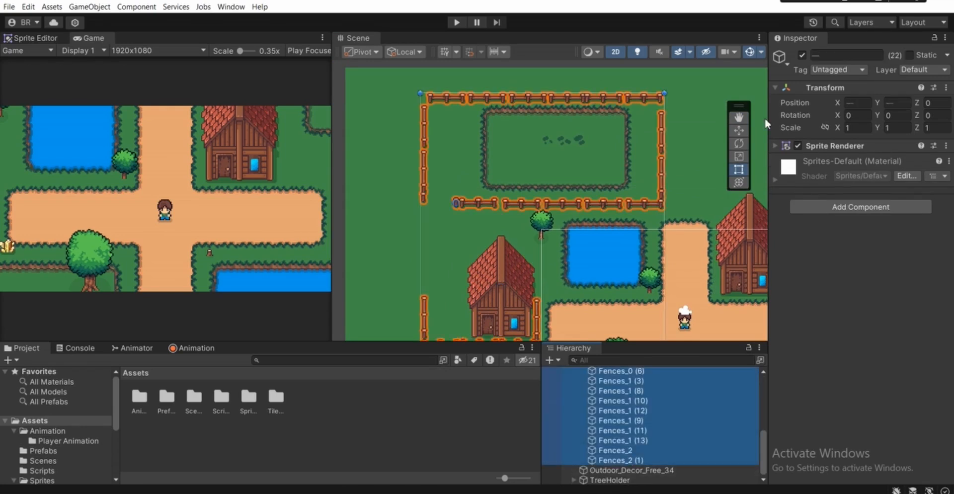
pyautogui.click(836, 207)
pyautogui.write('poly')
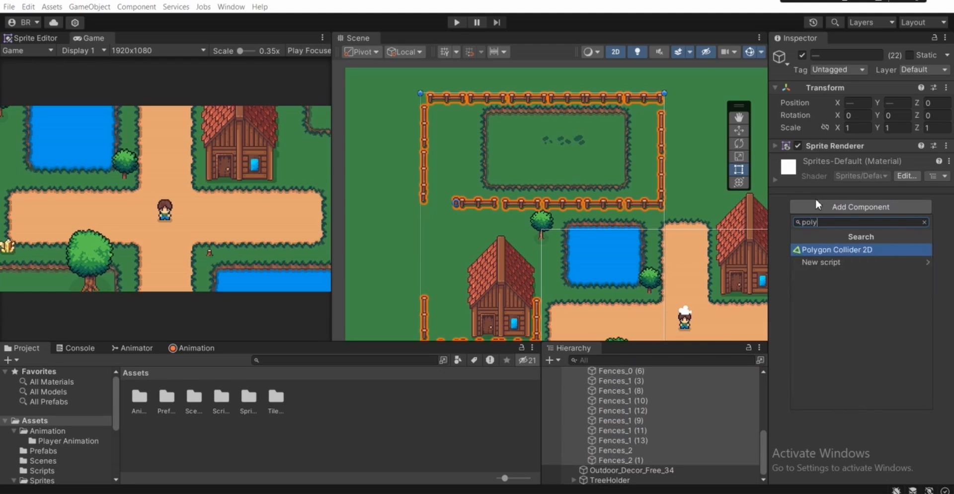
pyautogui.press('Return')
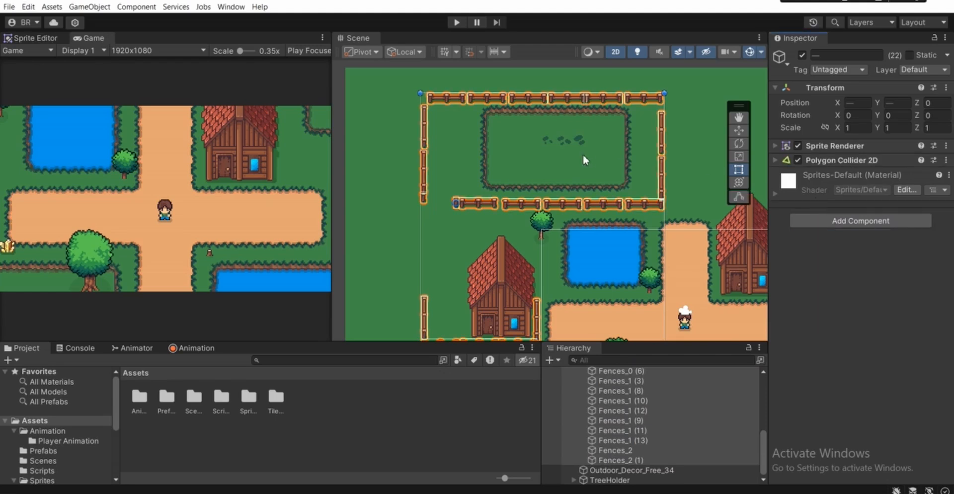
pyautogui.moveTo(583, 155); pyautogui.dragTo(532, 140, button='middle')
pyautogui.scroll(3, 516, 172)
pyautogui.moveTo(514, 175); pyautogui.dragTo(532, 158, button='middle')
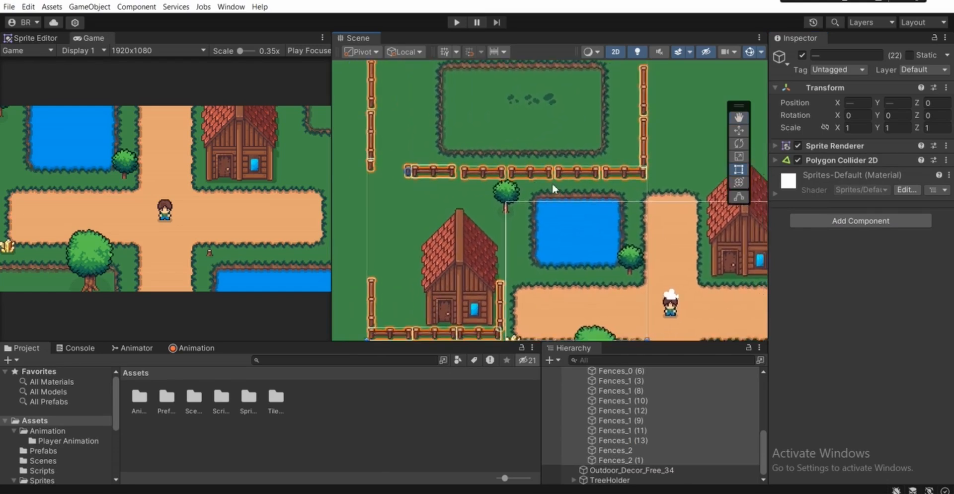
pyautogui.moveTo(552, 188); pyautogui.dragTo(494, 188, button='middle')
pyautogui.scroll(5, 586, 398)
pyautogui.click(573, 388)
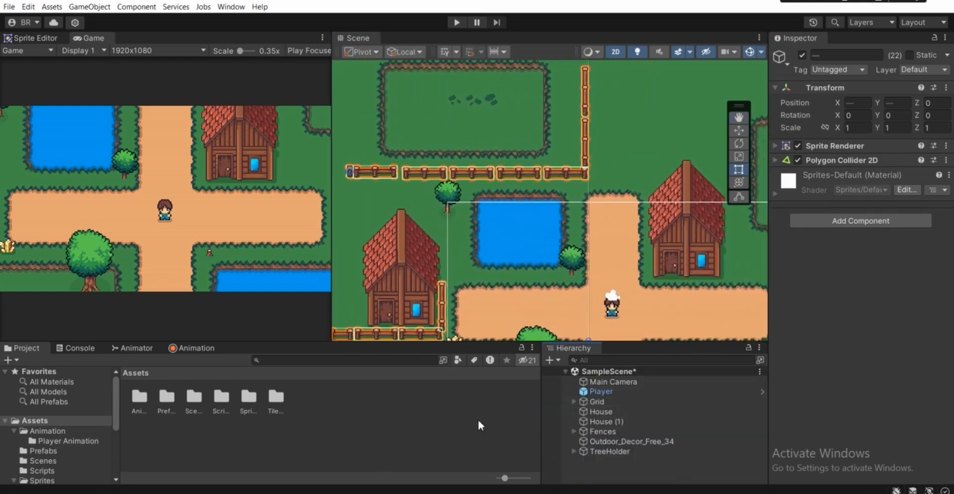
# - Select the Player and expand its Box Collider 2D settings to check its existing collider
pyautogui.click(623, 391)
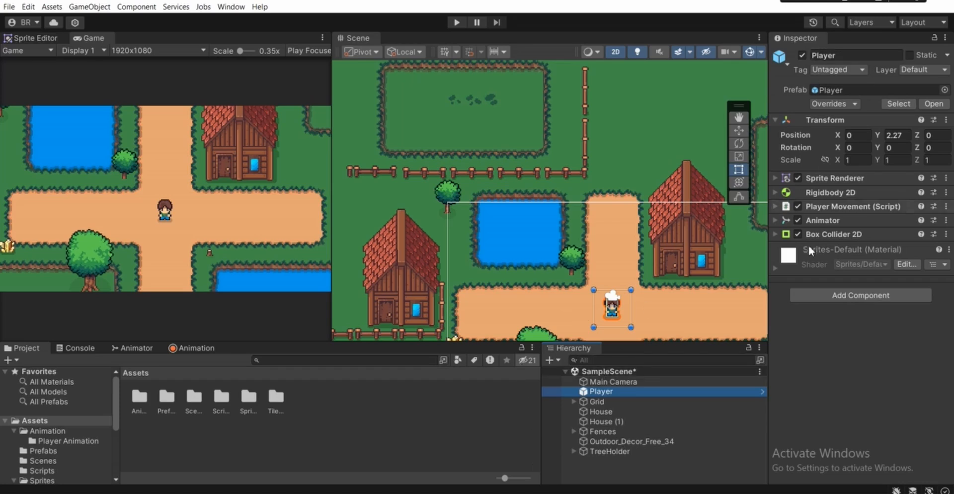
pyautogui.click(830, 296)
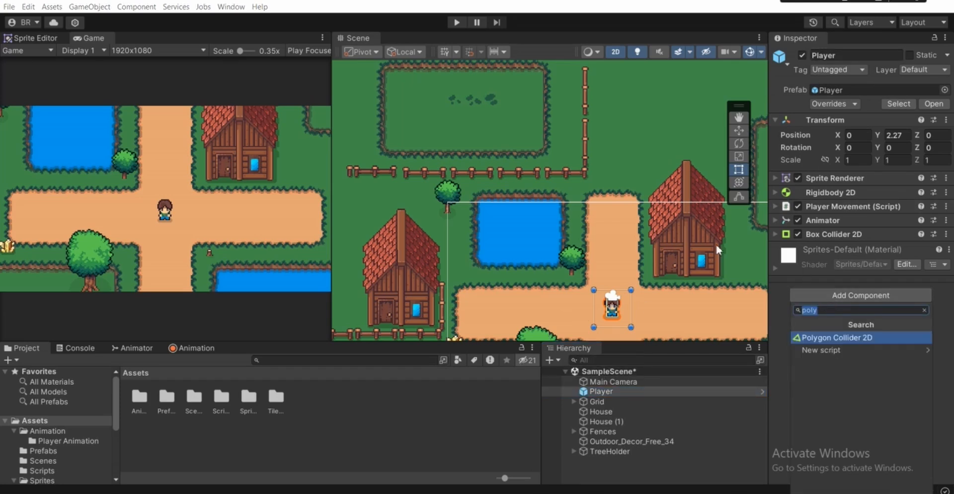
pyautogui.click(842, 234)
pyautogui.scroll(6, 612, 334)
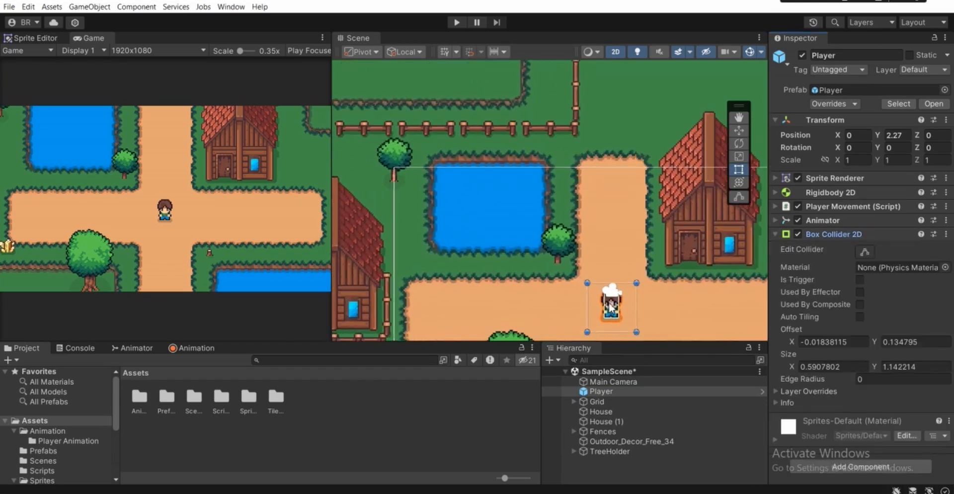
pyautogui.moveTo(611, 299); pyautogui.dragTo(588, 244, button='middle')
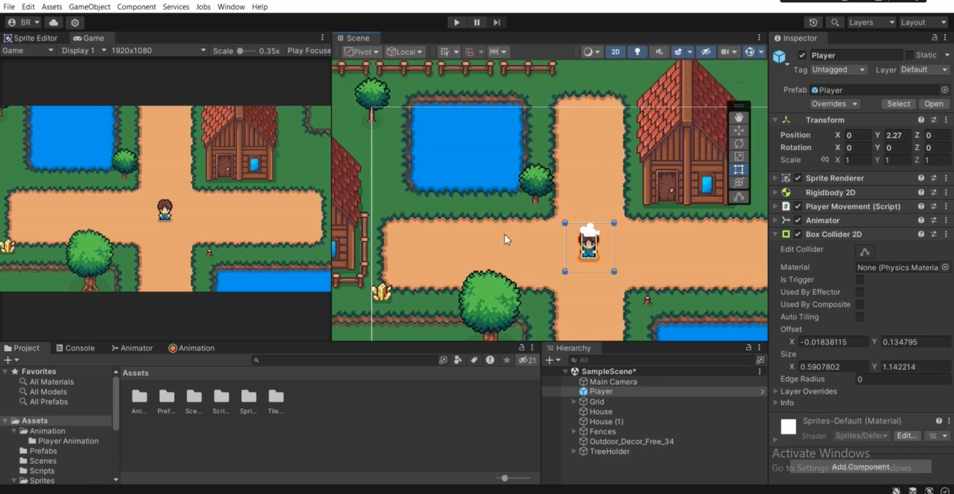
pyautogui.moveTo(485, 238); pyautogui.dragTo(551, 246, button='middle')
# - Run the game, walk the player around the house and fences to test the colliders, and stop the game
pyautogui.click(458, 22)
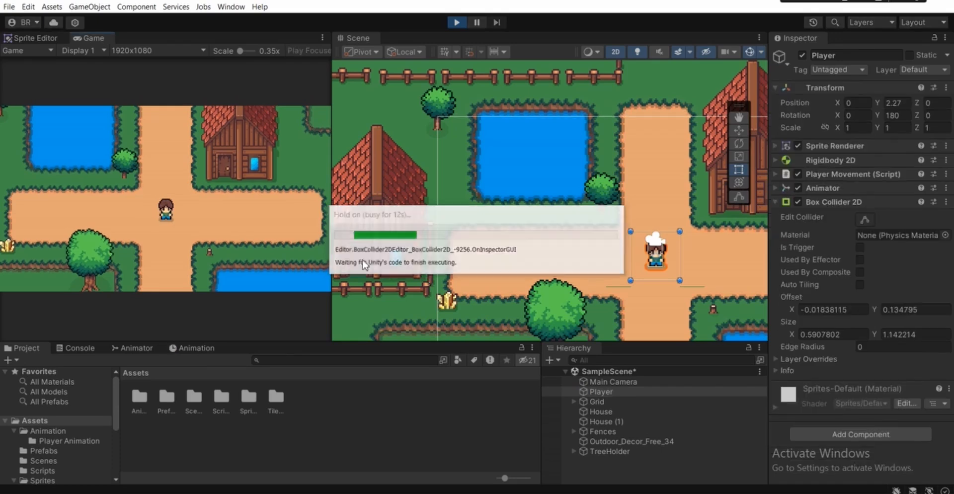
pyautogui.press('a')
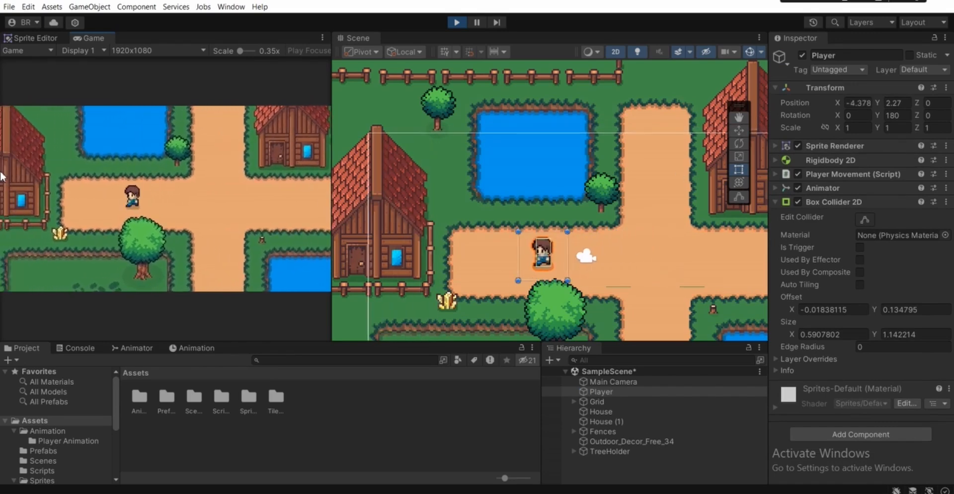
pyautogui.press('s')
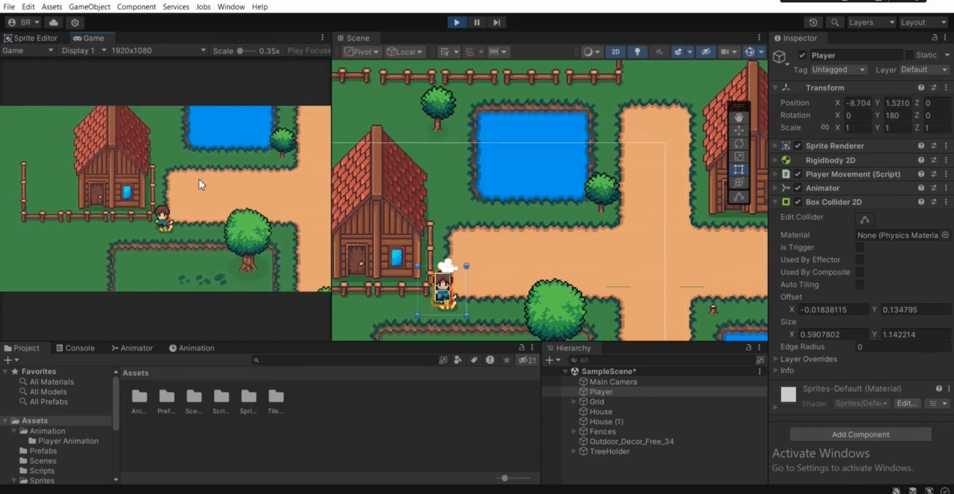
pyautogui.press('w')
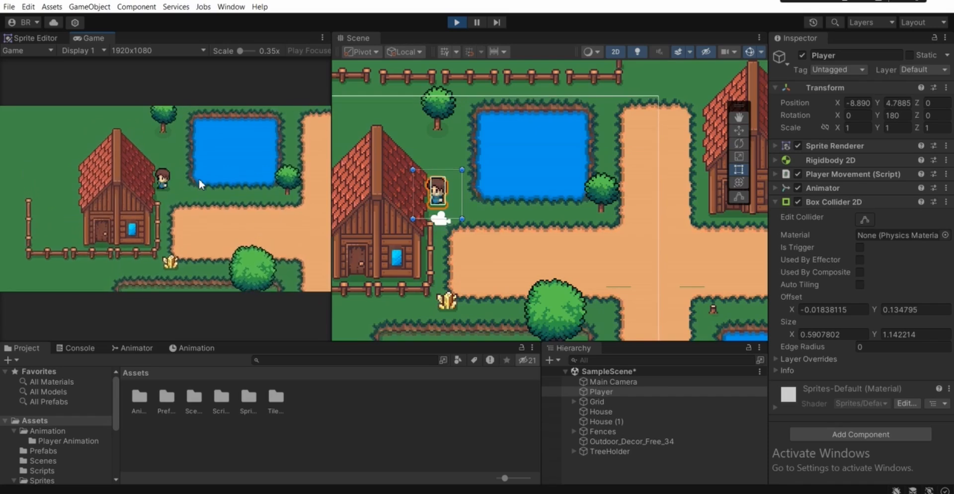
pyautogui.press('a')
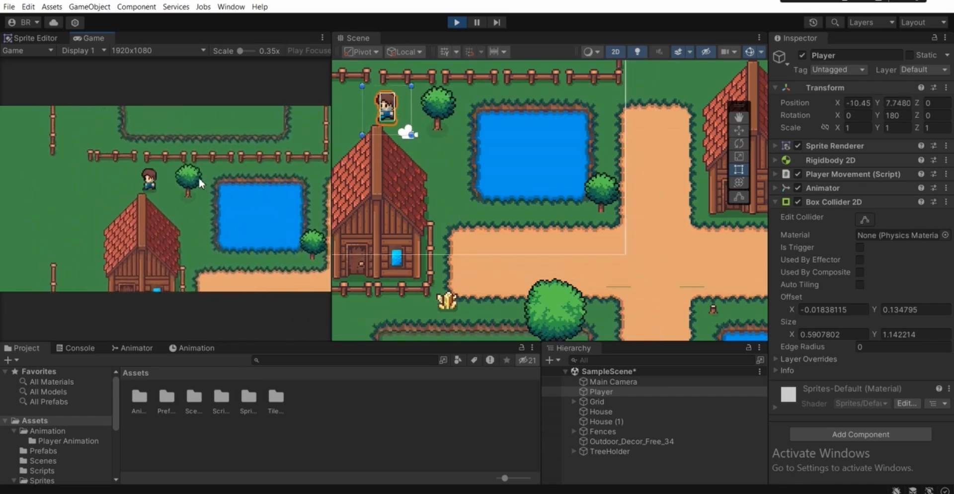
pyautogui.press('s')
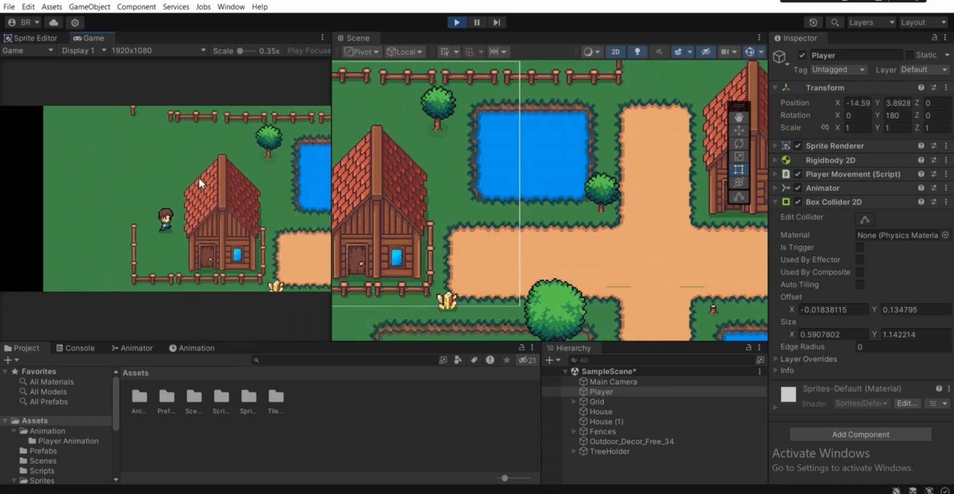
pyautogui.press('w')
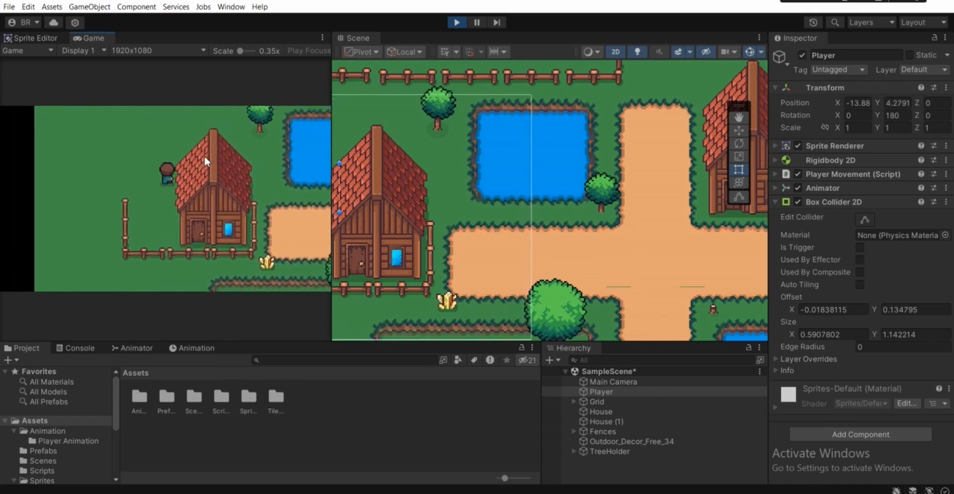
pyautogui.press('d')
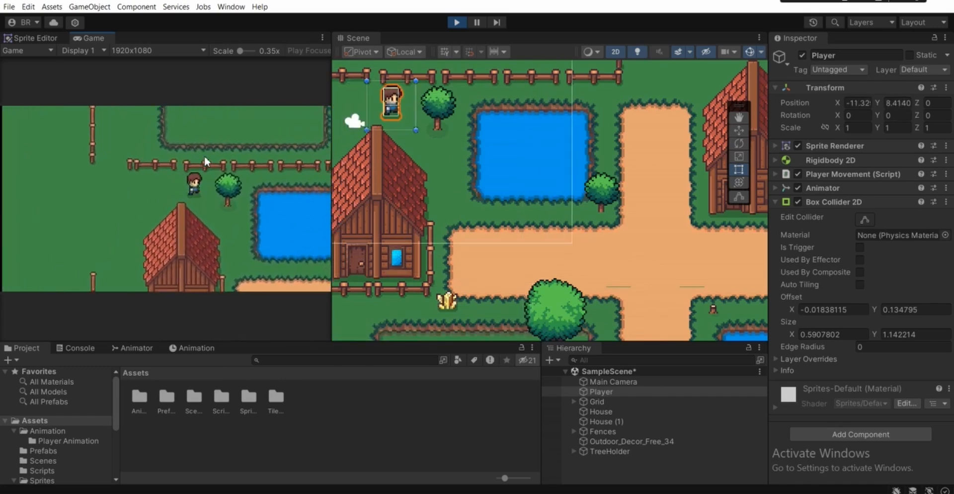
pyautogui.press('s')
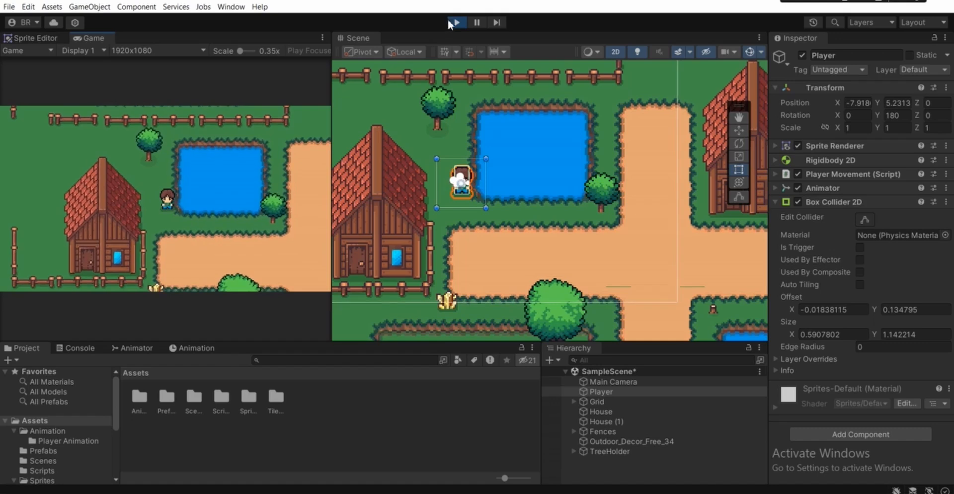
pyautogui.click(455, 22)
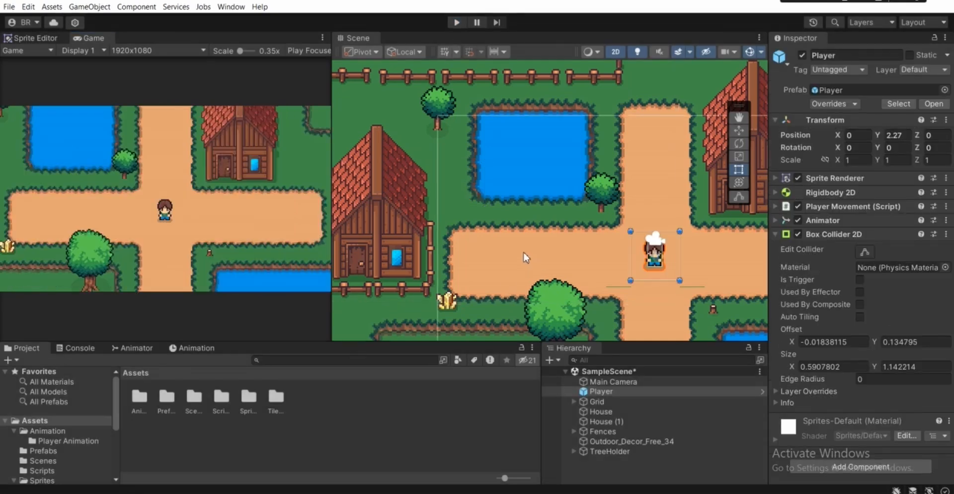
# - Open the Enemies folder under Sprites and collapse the expanded slime sprite sheet
pyautogui.moveTo(536, 227); pyautogui.dragTo(508, 213, button='middle')
pyautogui.scroll(-2, 55, 453)
pyautogui.scroll(2, 55, 453)
pyautogui.click(13, 430)
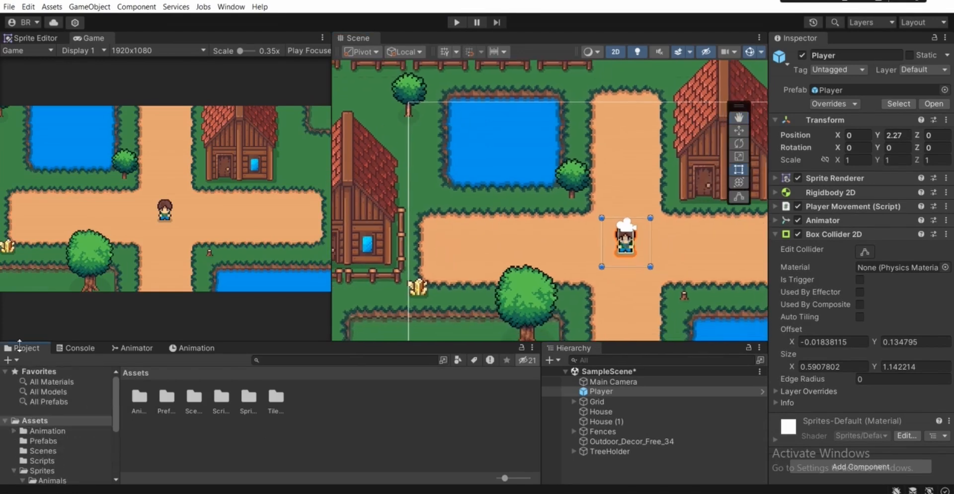
pyautogui.scroll(-3, 47, 424)
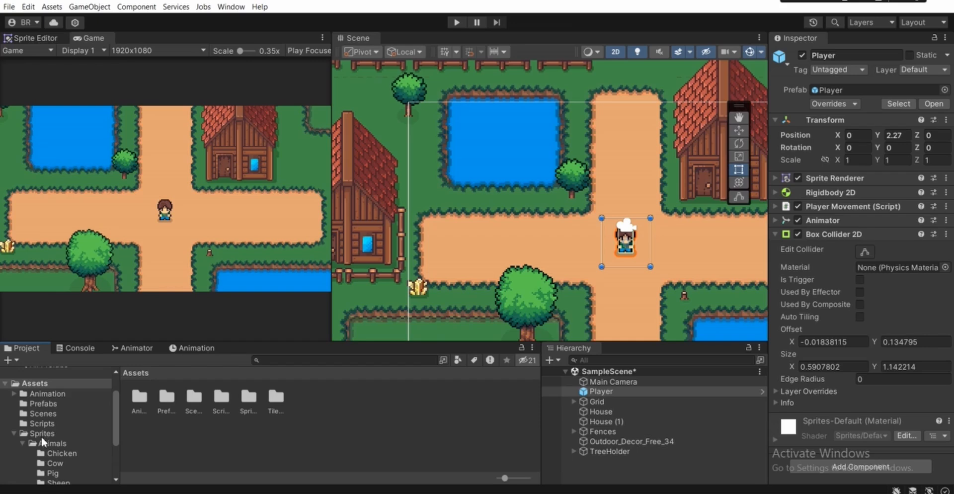
pyautogui.click(41, 434)
pyautogui.scroll(-5, 57, 437)
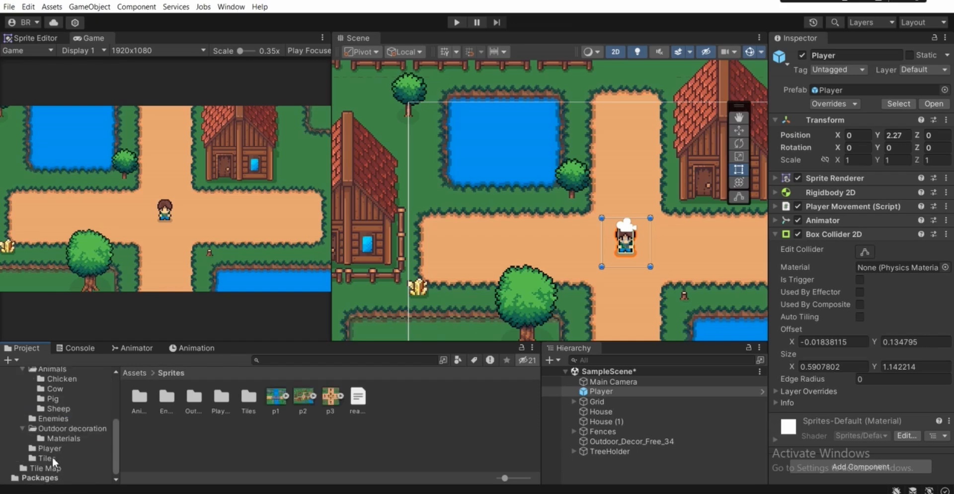
pyautogui.click(53, 419)
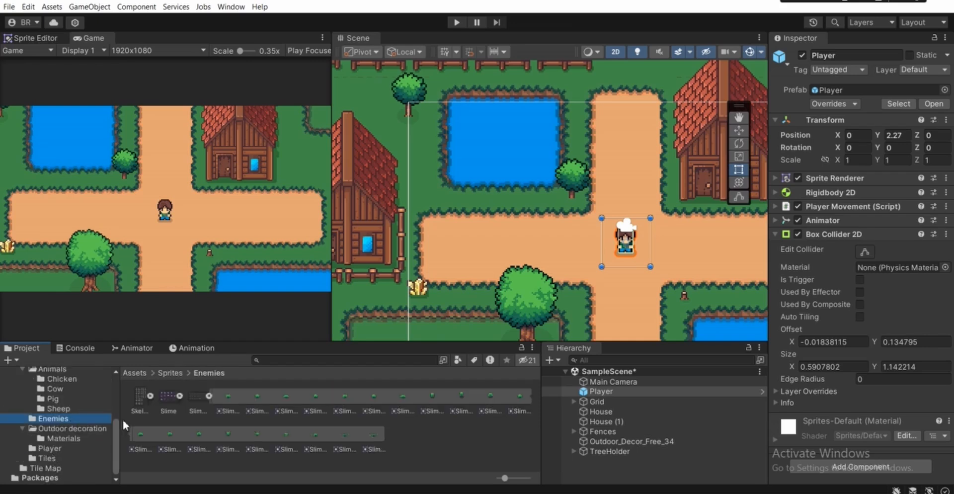
pyautogui.click(208, 396)
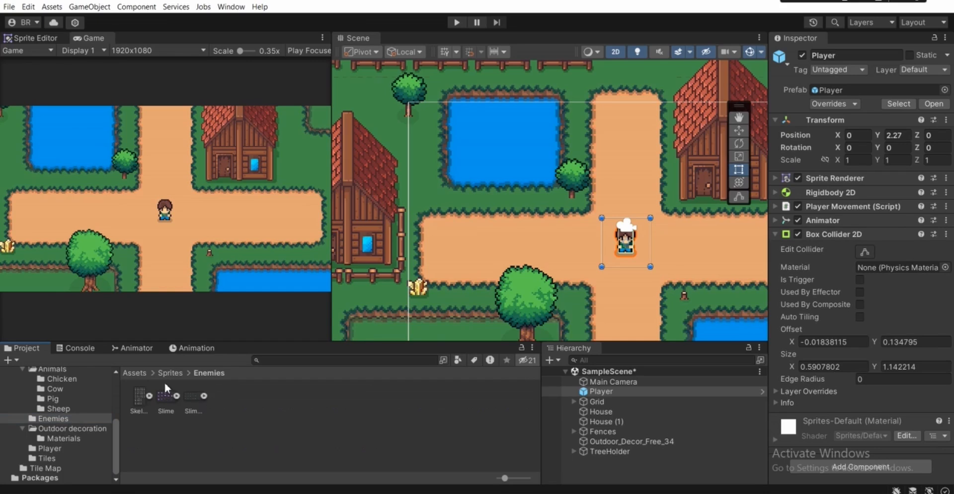
# - Open the Slime_Green sheet in the Sprite Editor and examine its sprite mode, pixels per unit and frames
pyautogui.click(189, 403)
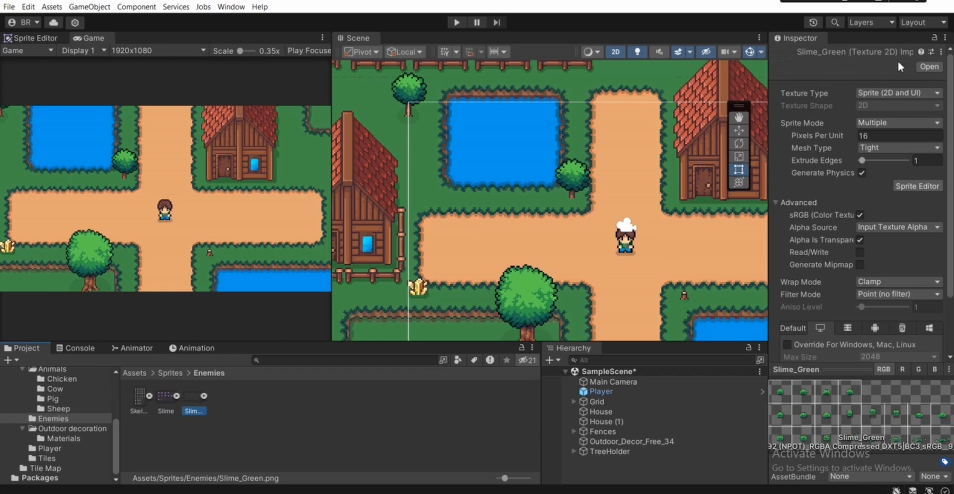
pyautogui.click(917, 186)
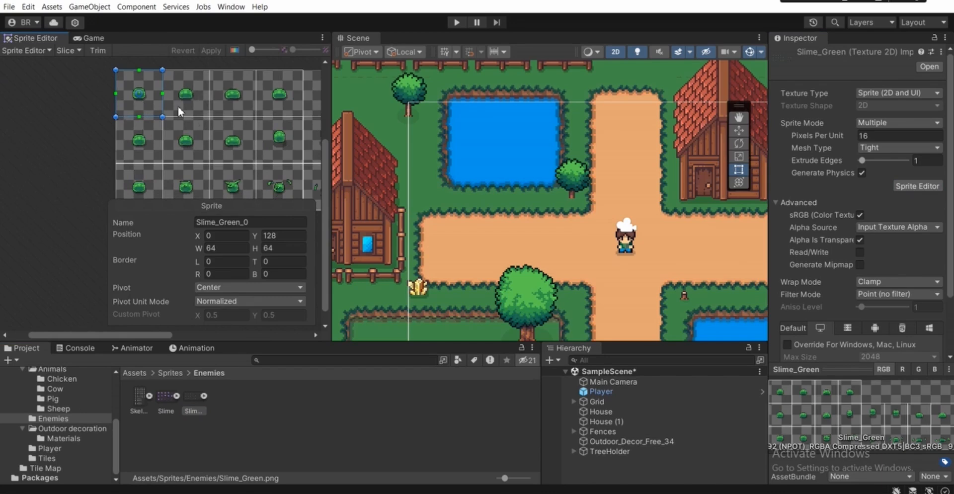
pyautogui.click(862, 124)
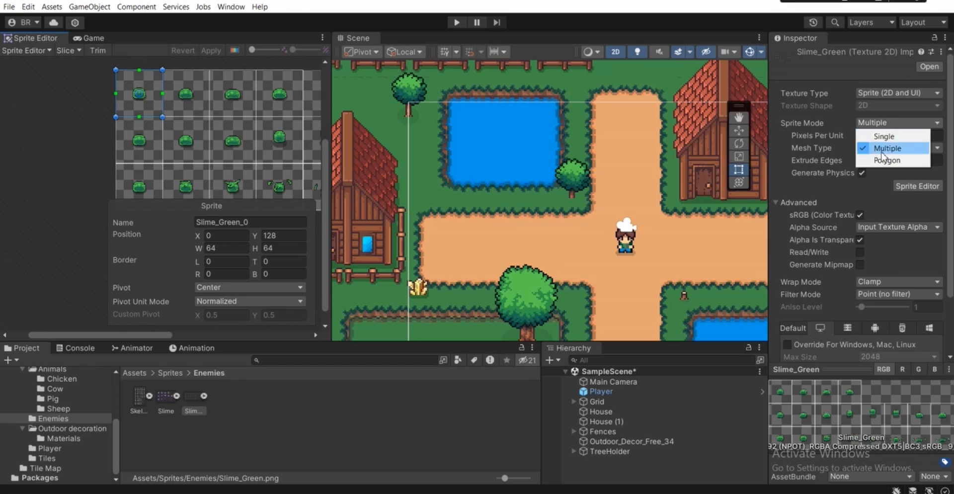
pyautogui.click(815, 132)
pyautogui.click(883, 136)
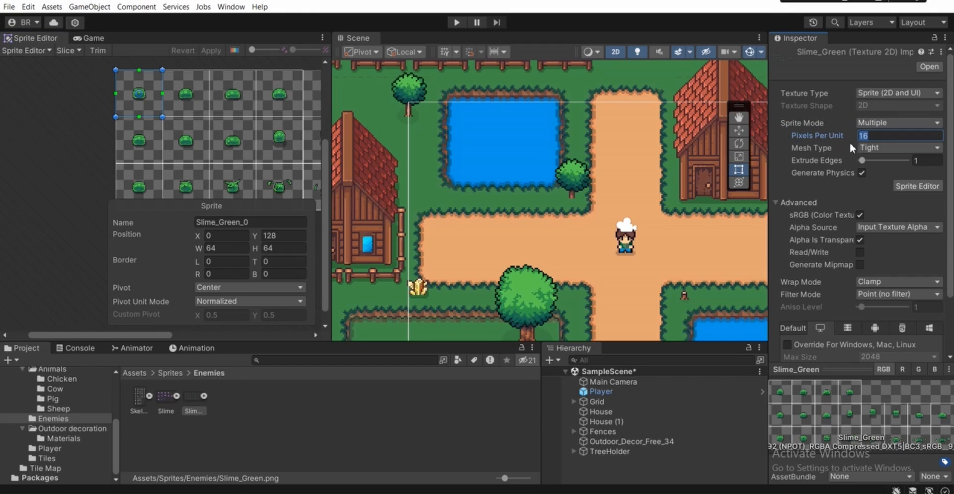
pyautogui.scroll(2, 199, 141)
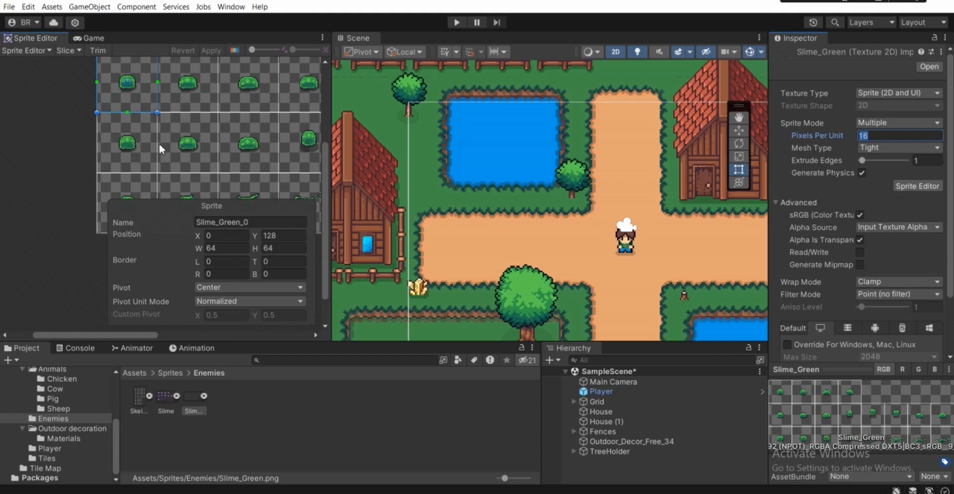
pyautogui.moveTo(158, 141); pyautogui.dragTo(151, 153, button='middle')
pyautogui.scroll(-3, 855, 290)
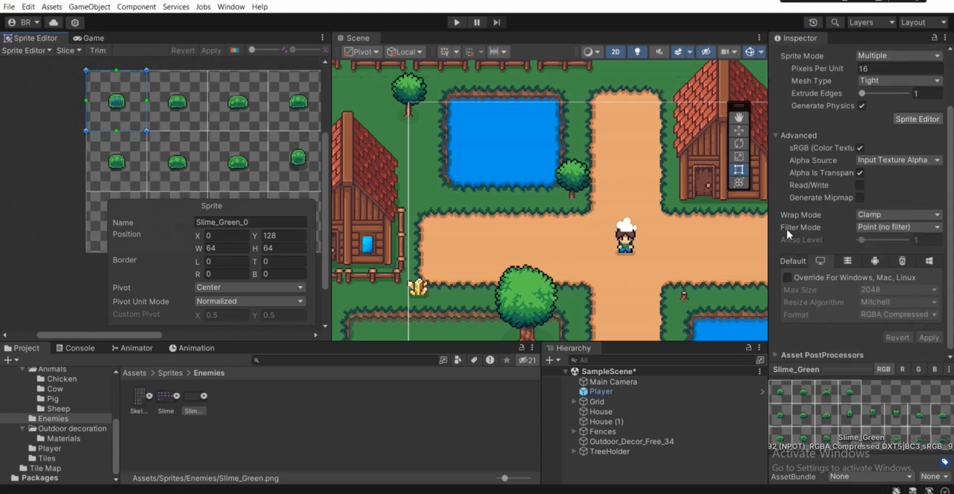
# - Review the Slime_Green filter mode options and examine the individual slime frames up close
pyautogui.click(889, 236)
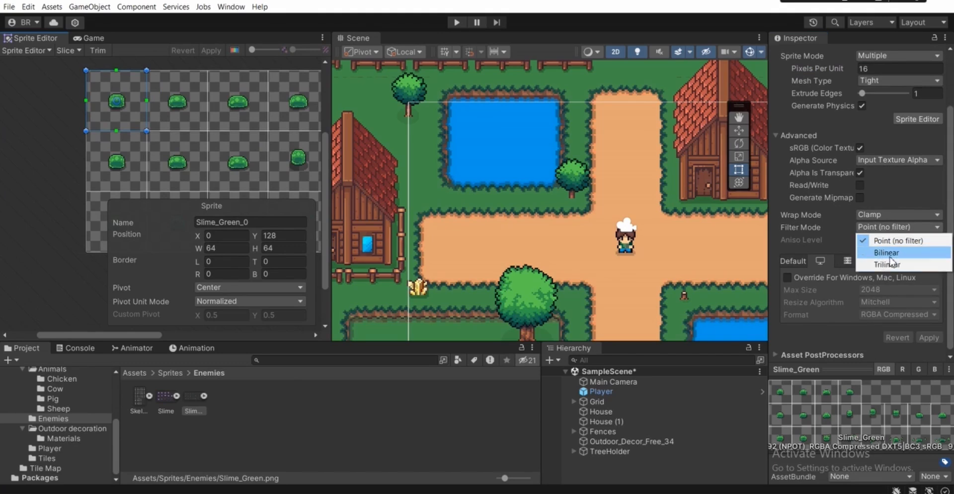
pyautogui.click(70, 137)
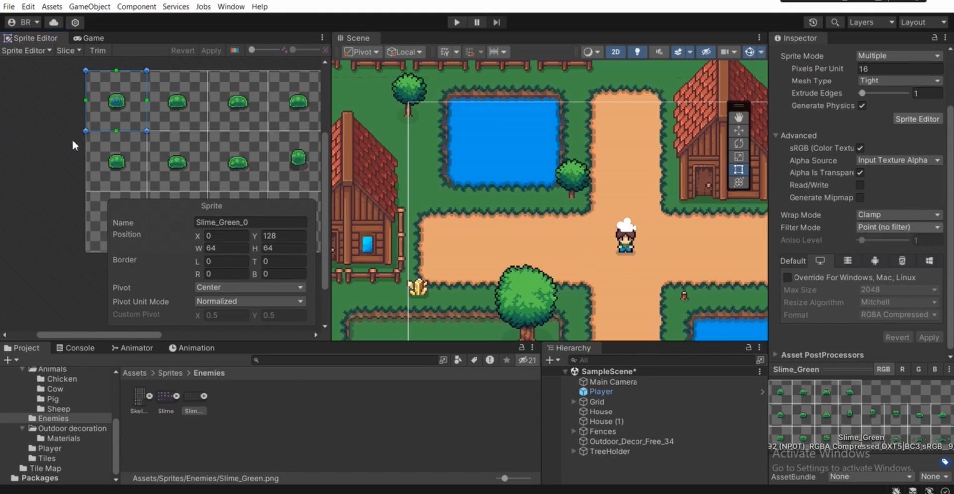
pyautogui.click(71, 137)
pyautogui.scroll(4, 153, 126)
pyautogui.scroll(1, 132, 142)
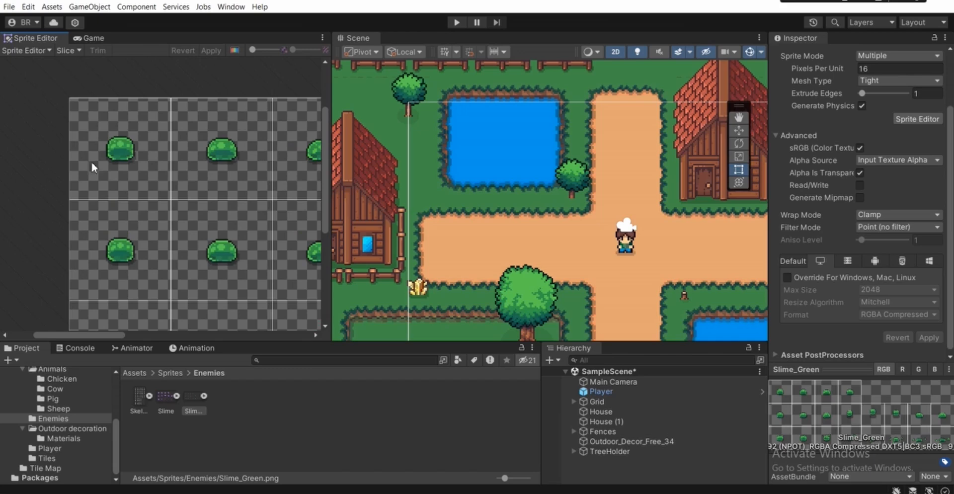
pyautogui.scroll(-3, 107, 148)
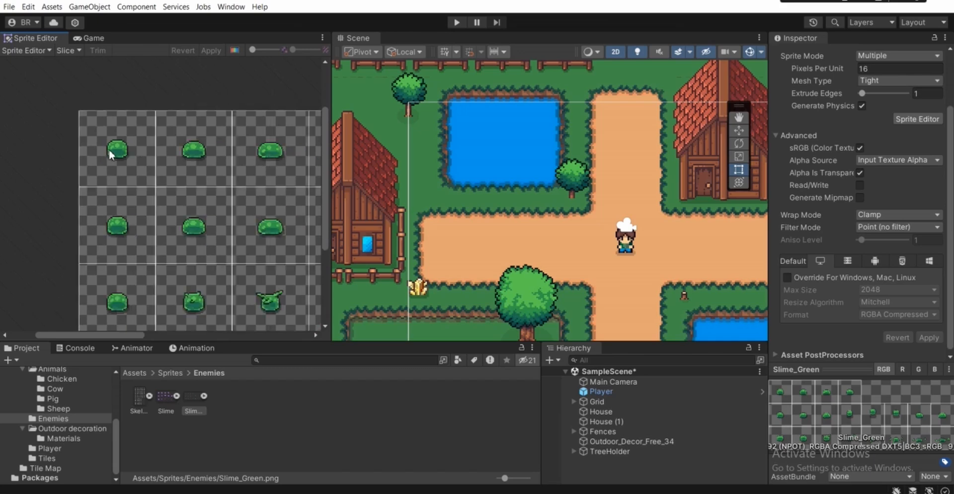
pyautogui.click(863, 226)
pyautogui.moveTo(949, 171); pyautogui.dragTo(951, 209)
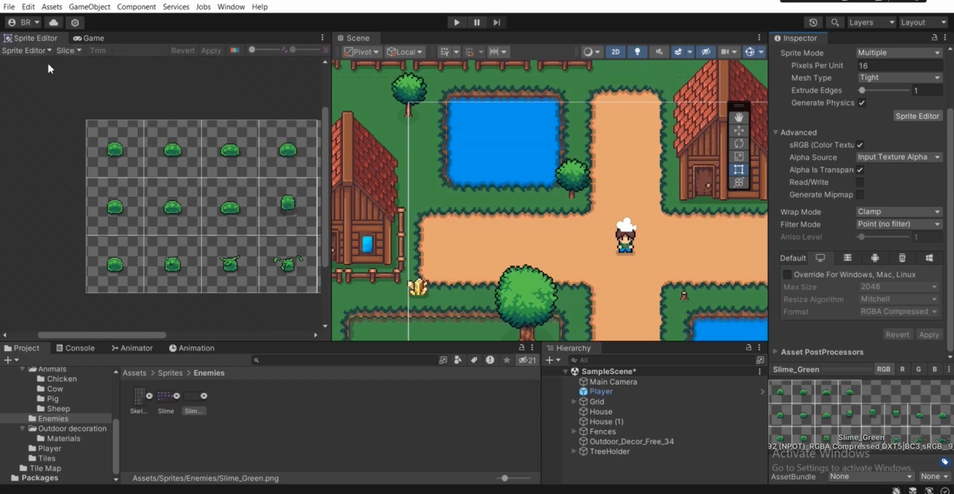
# - Choose Grid By Cell Count as the slicing type and view the slime sheet to count its columns and rows
pyautogui.click(68, 47)
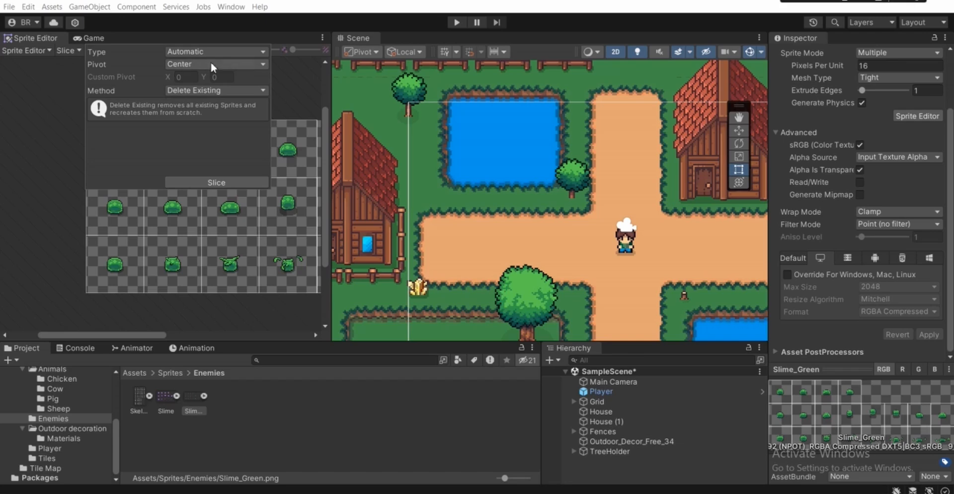
pyautogui.click(199, 52)
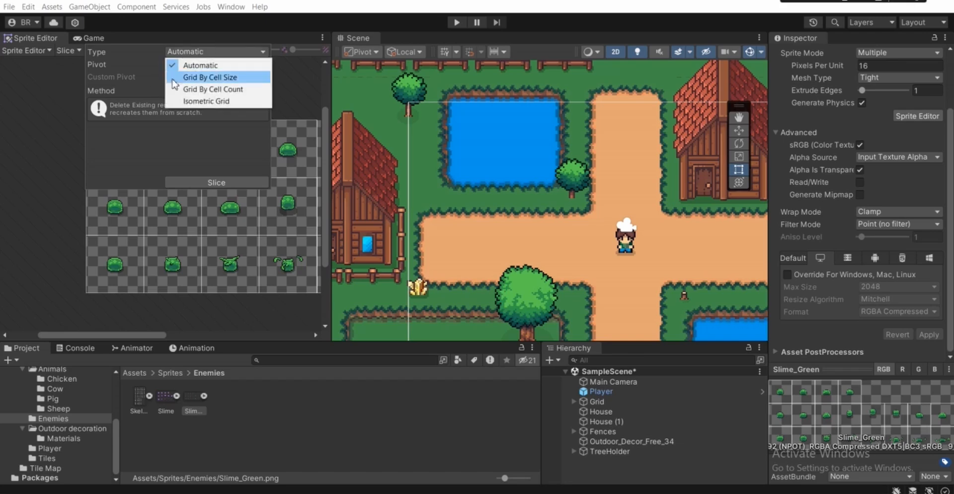
pyautogui.click(187, 90)
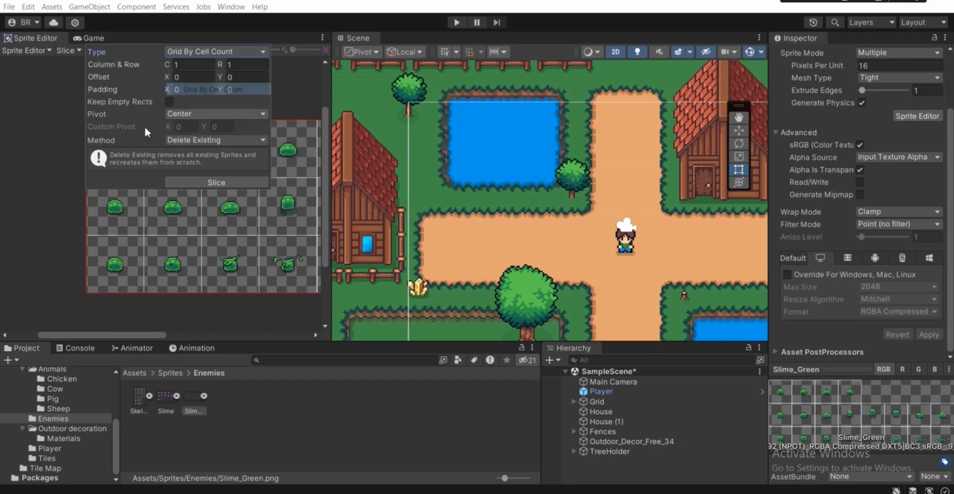
pyautogui.click(143, 193)
pyautogui.scroll(-3, 203, 153)
pyautogui.moveTo(202, 150); pyautogui.dragTo(127, 127, button='middle')
pyautogui.scroll(-1, 139, 166)
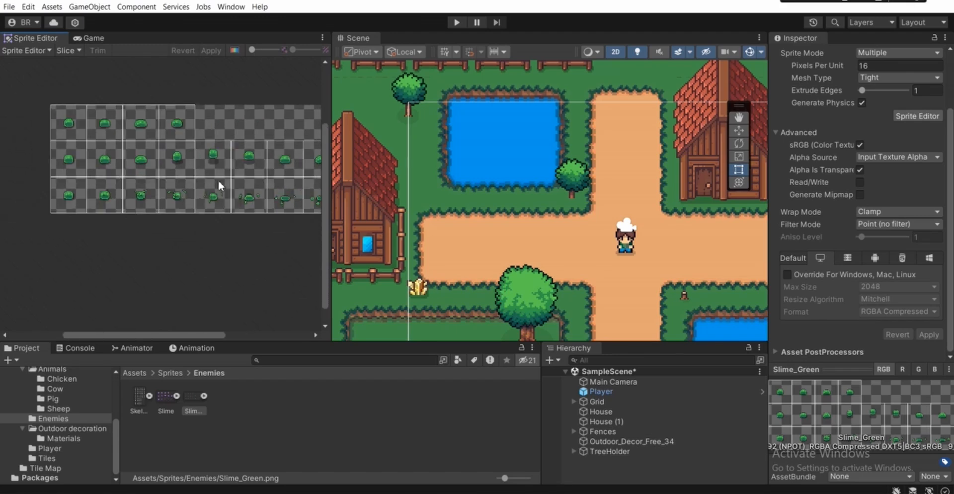
# - Slice the Slime_Green sheet by cell count into 8 columns and 3 rows
pyautogui.click(69, 50)
pyautogui.click(189, 65)
pyautogui.write('8')
pyautogui.click(253, 64)
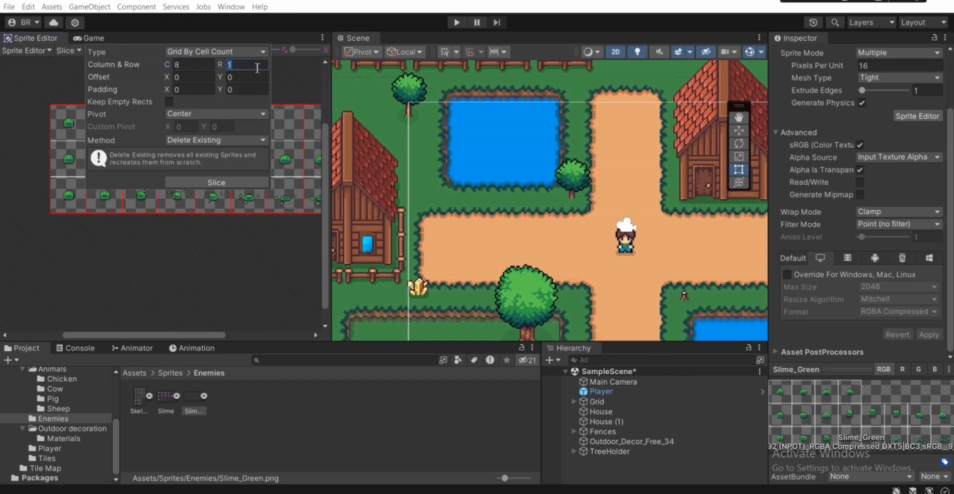
pyautogui.write('3')
pyautogui.click(223, 180)
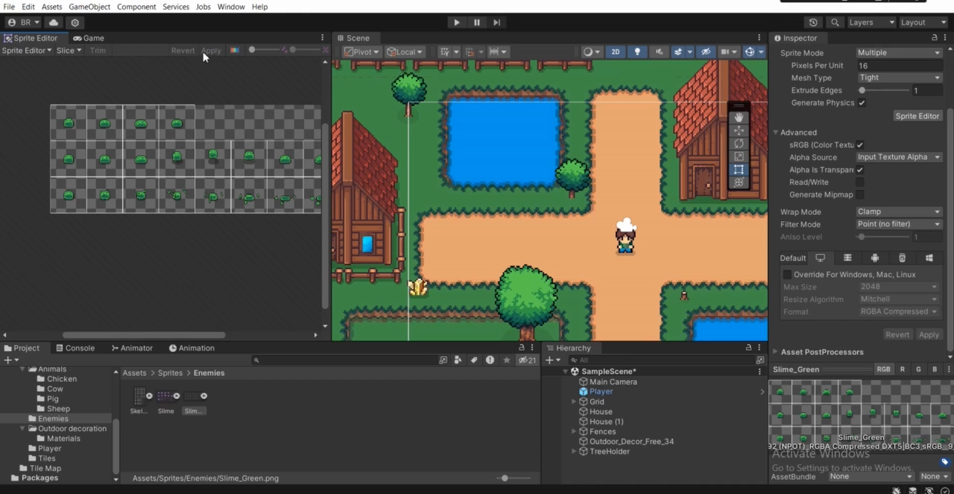
pyautogui.scroll(3, 172, 122)
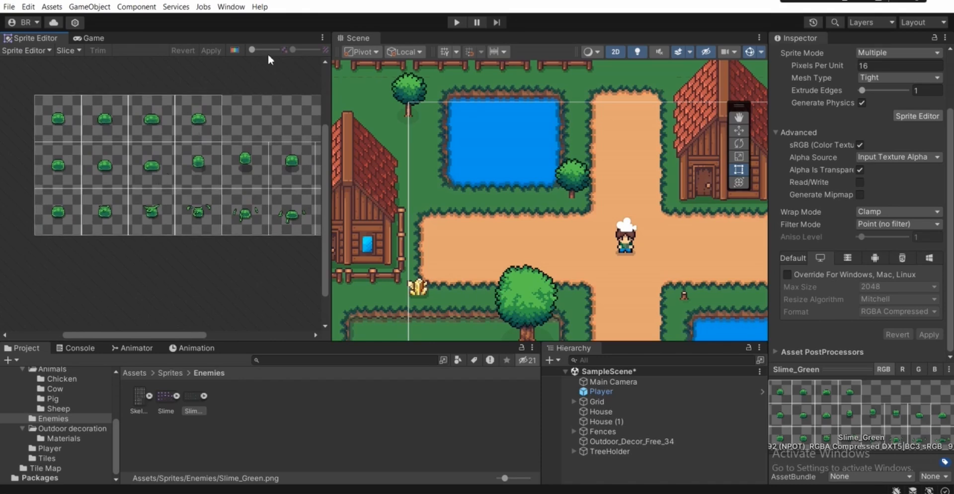
# - Return to the Game view, expand Slime_Green, and place its first frame in the scene at about X -5.77, Y 2.24
pyautogui.click(89, 38)
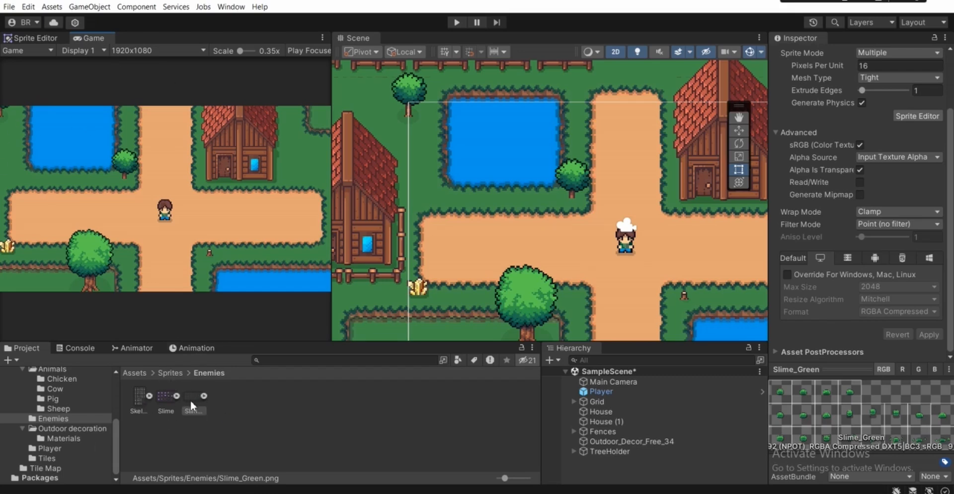
pyautogui.click(203, 395)
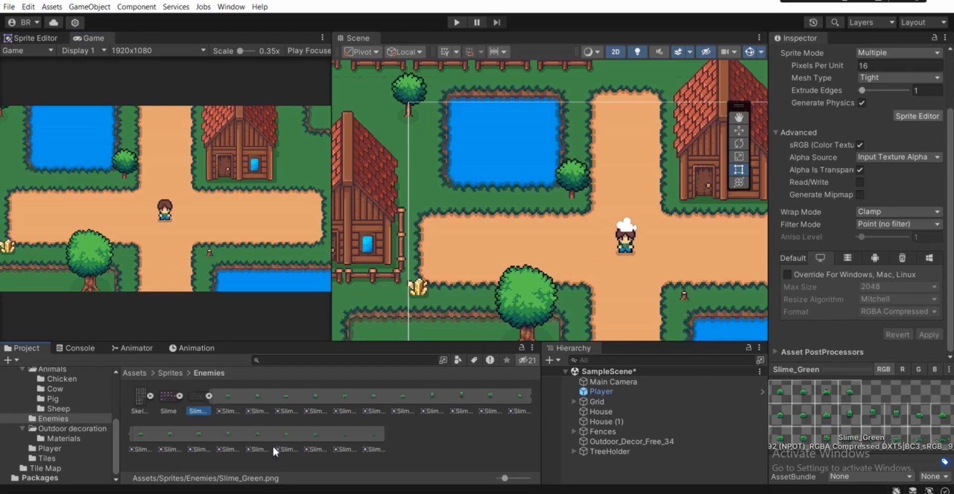
pyautogui.moveTo(550, 242); pyautogui.dragTo(503, 200, button='middle')
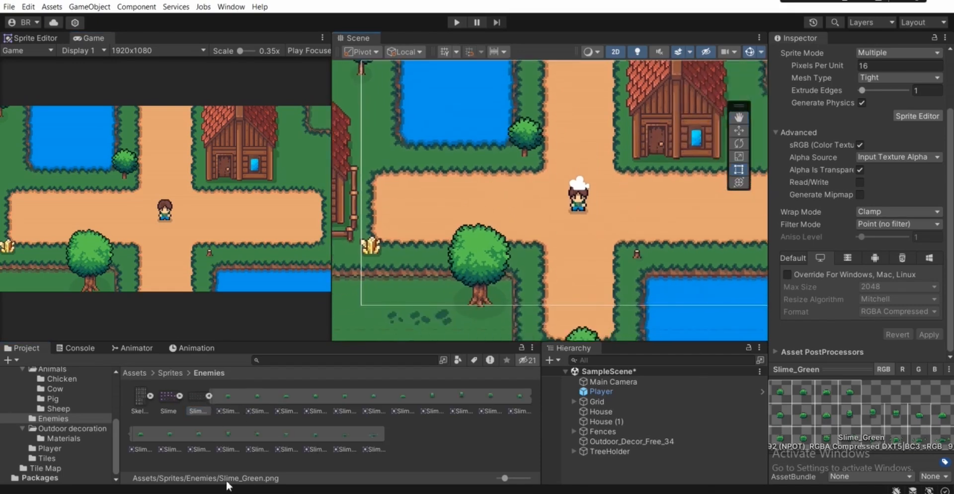
pyautogui.click(227, 396)
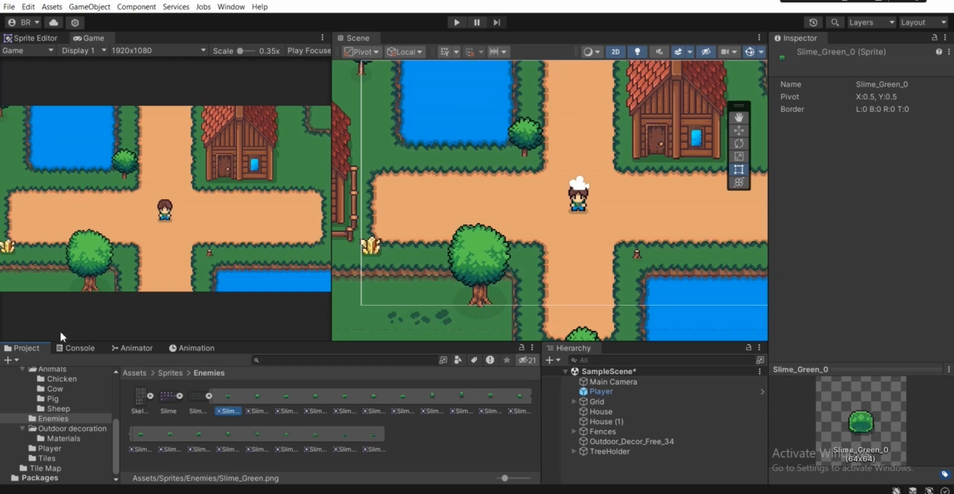
pyautogui.moveTo(225, 398); pyautogui.dragTo(447, 202)
pyautogui.scroll(2, 464, 202)
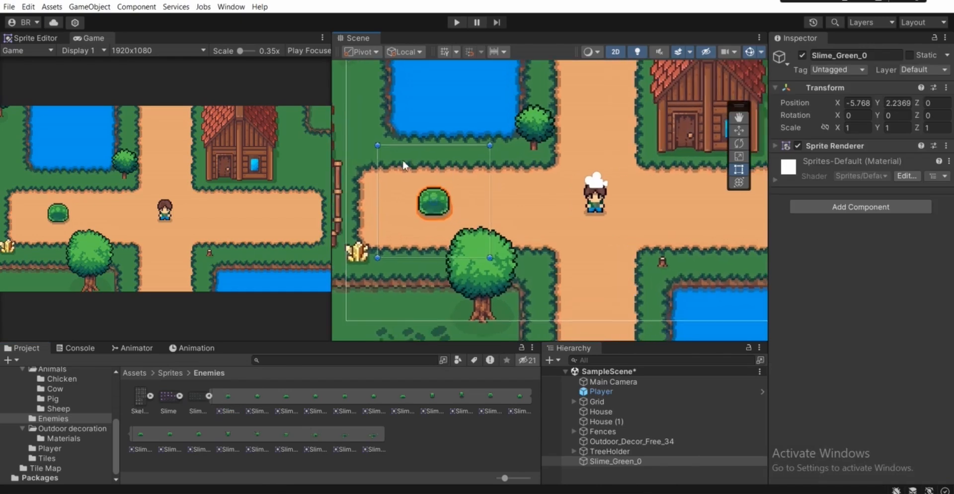
# - Rename the placed slime object SlimeEnemy
pyautogui.click(855, 55)
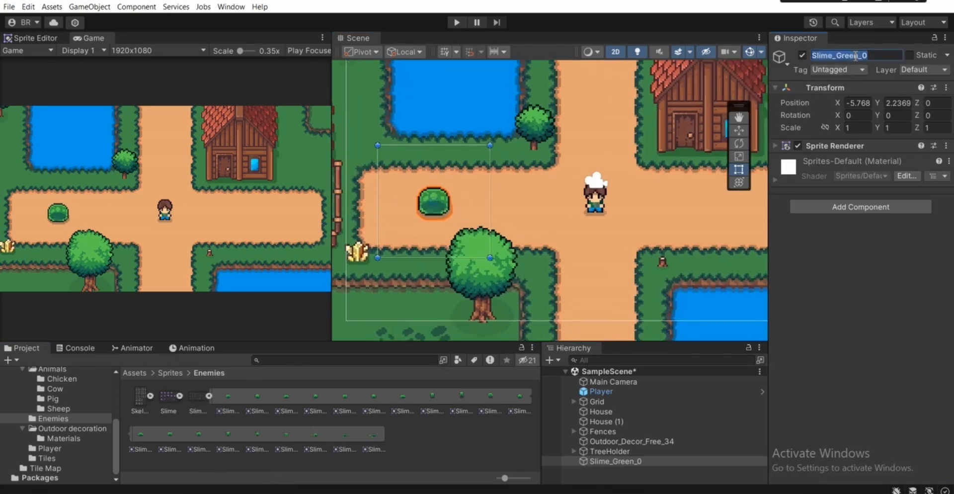
pyautogui.write('SlimeEnemy')
pyautogui.press('Return')
pyautogui.moveTo(457, 191); pyautogui.dragTo(472, 186, button='middle')
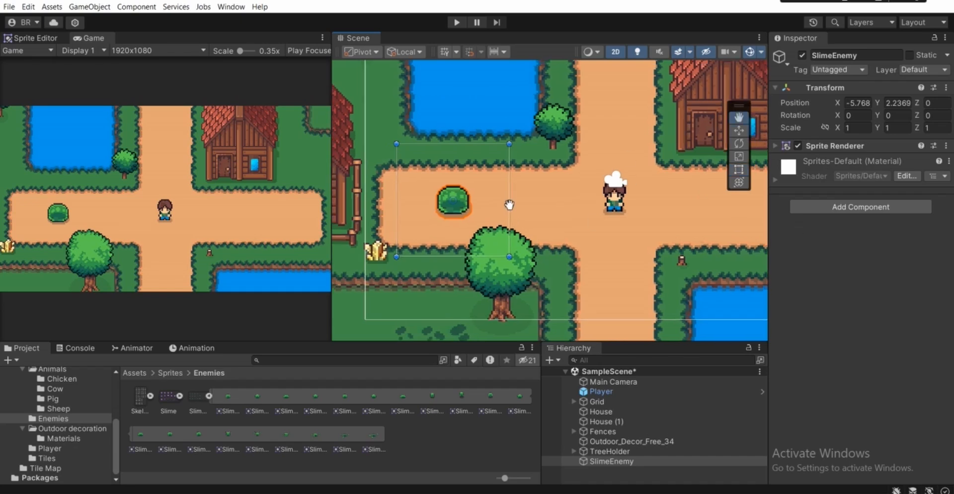
# - Add a Rigidbody 2D component to SlimeEnemy and expand its settings
pyautogui.click(833, 208)
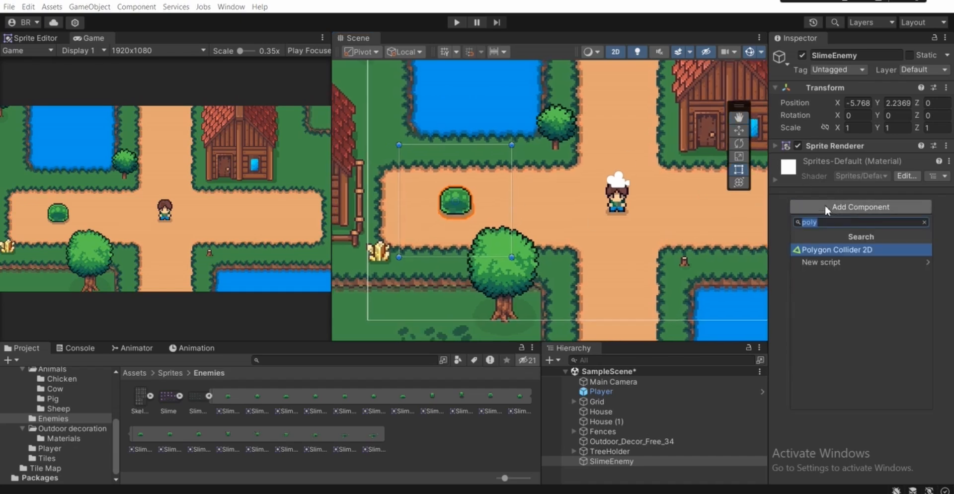
pyautogui.write('Rigi')
pyautogui.press('Down')
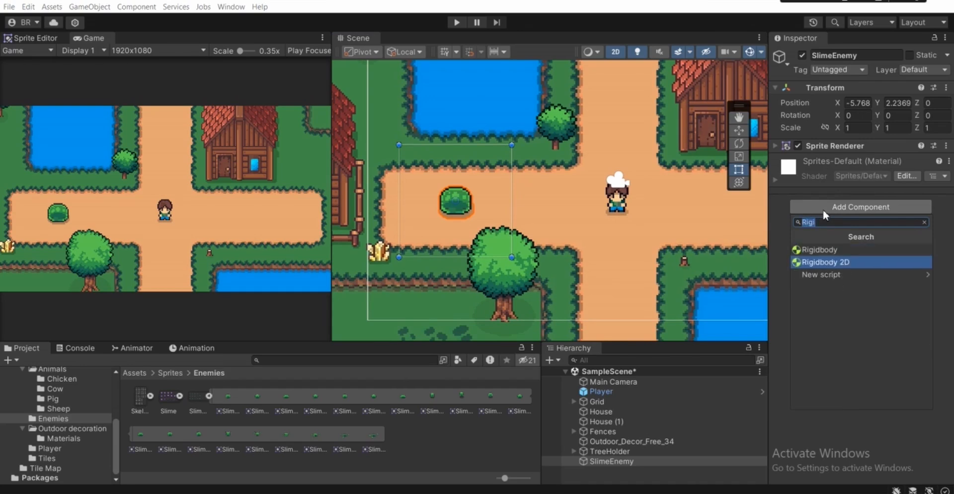
pyautogui.press('Return')
pyautogui.click(843, 159)
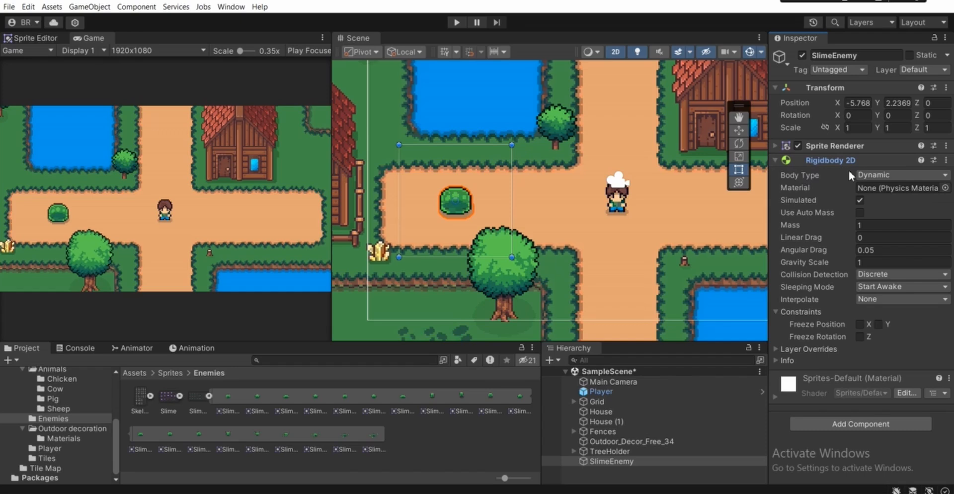
# - Set the slime's Rigidbody 2D to gravity scale 0 and Continuous collision detection, and freeze its Z rotation
pyautogui.click(870, 262)
pyautogui.write('0')
pyautogui.click(878, 274)
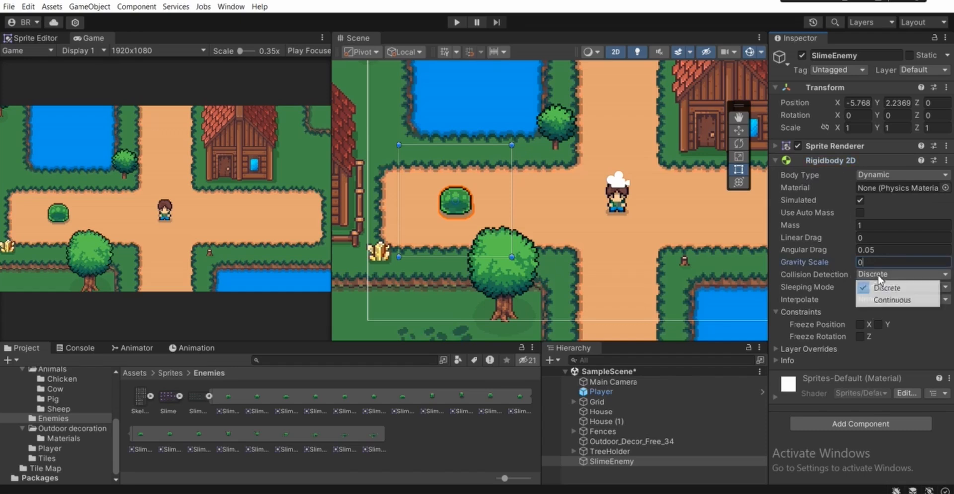
pyautogui.click(883, 302)
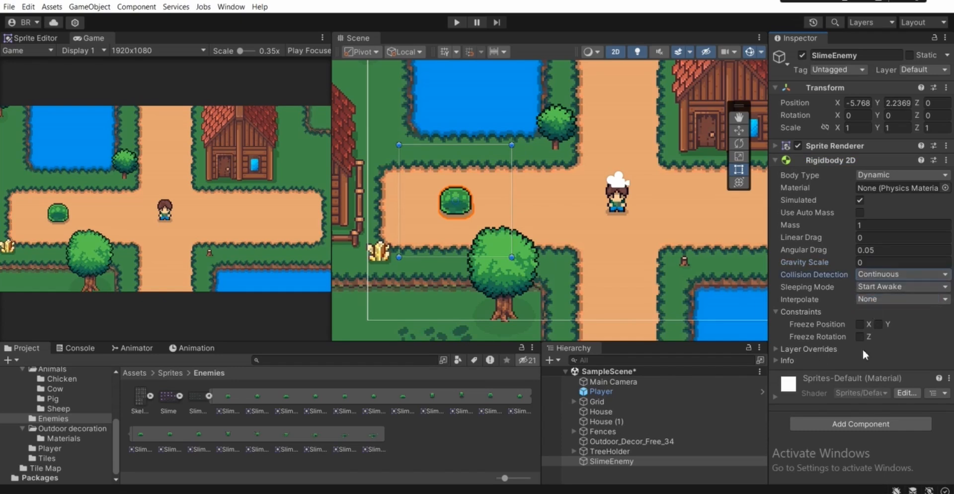
pyautogui.click(859, 337)
# - Rotate the slime about Z to demonstrate that axis, and reset its Z rotation to 0
pyautogui.moveTo(917, 114); pyautogui.dragTo(951, 130)
pyautogui.click(940, 118)
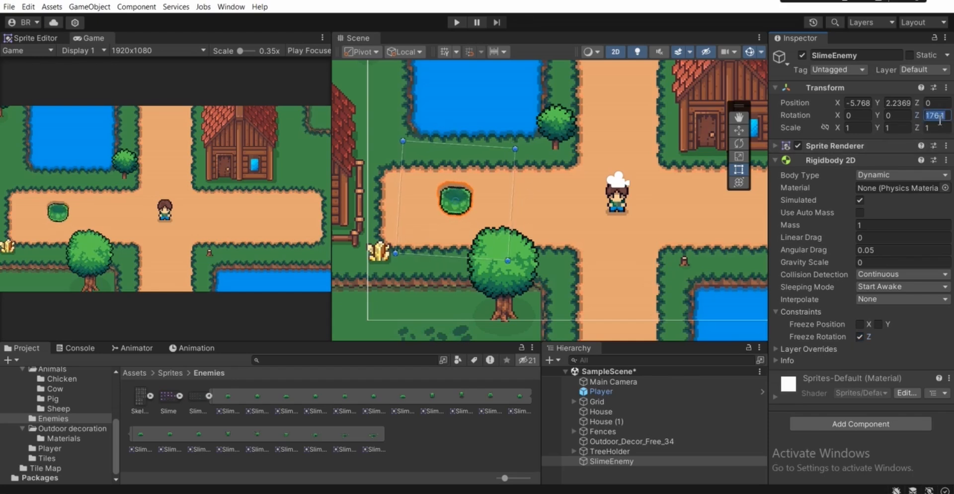
pyautogui.write('0')
# - Collapse SlimeEnemy's Rigidbody 2D settings and bring the slime into a close view
pyautogui.scroll(-2, 667, 200)
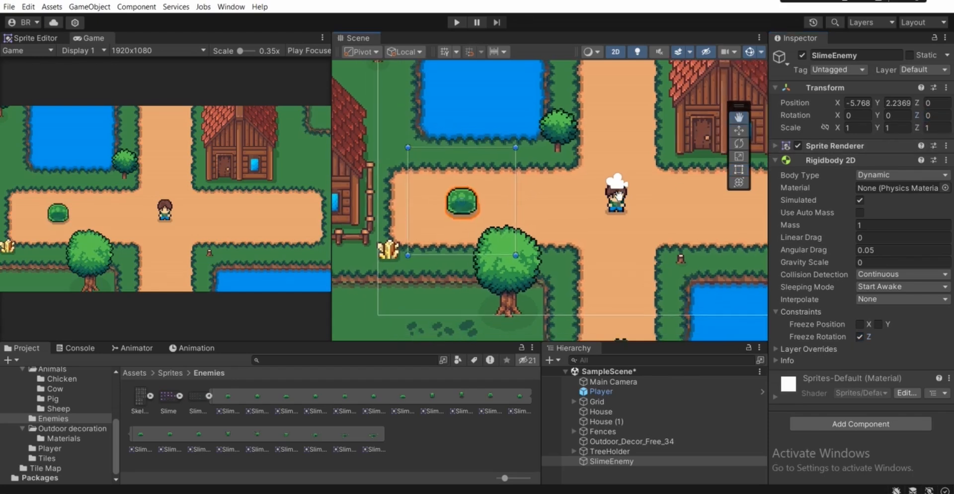
pyautogui.moveTo(667, 200); pyautogui.dragTo(656, 196)
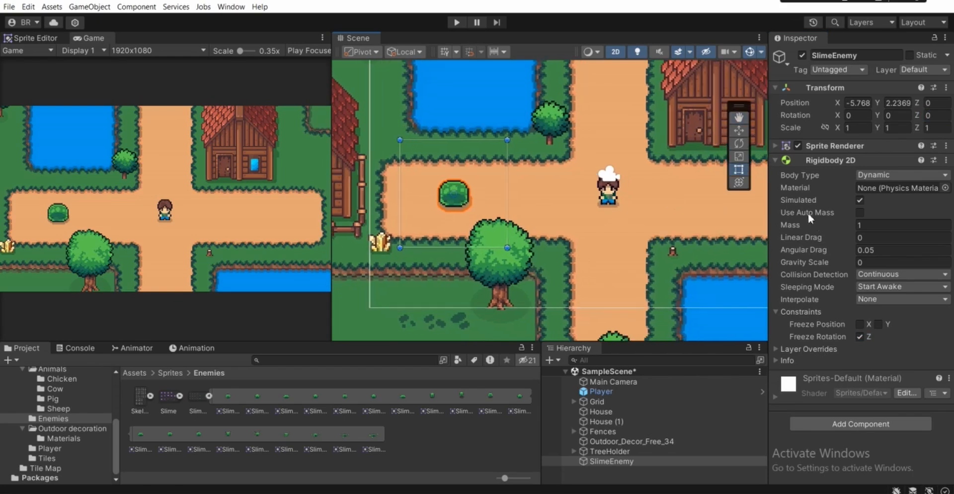
pyautogui.click(823, 162)
pyautogui.scroll(2, 494, 155)
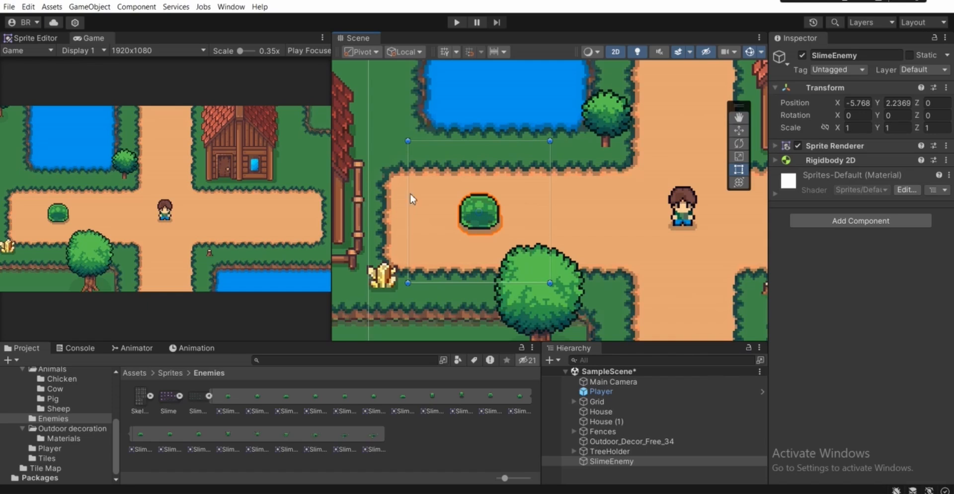
pyautogui.scroll(1, 503, 228)
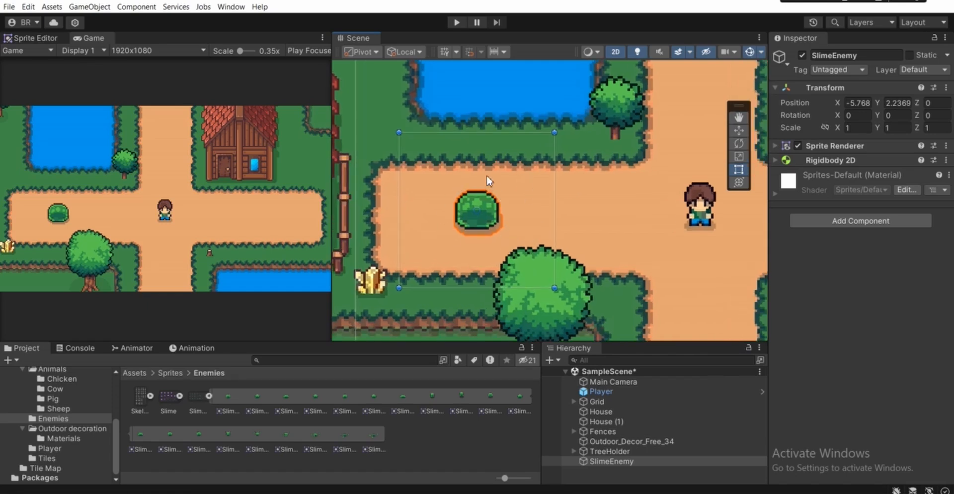
# - Add a Circle Collider 2D component to SlimeEnemy
pyautogui.click(874, 224)
pyautogui.write('circ')
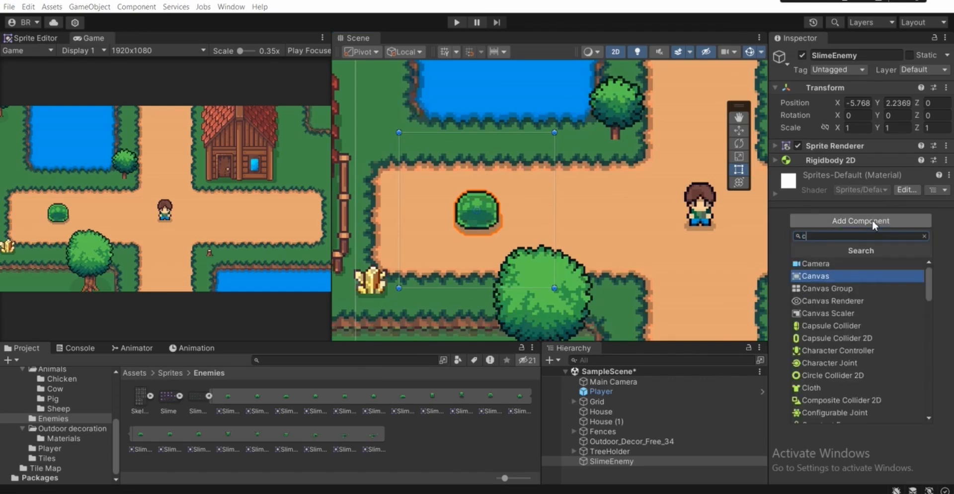
pyautogui.press('Return')
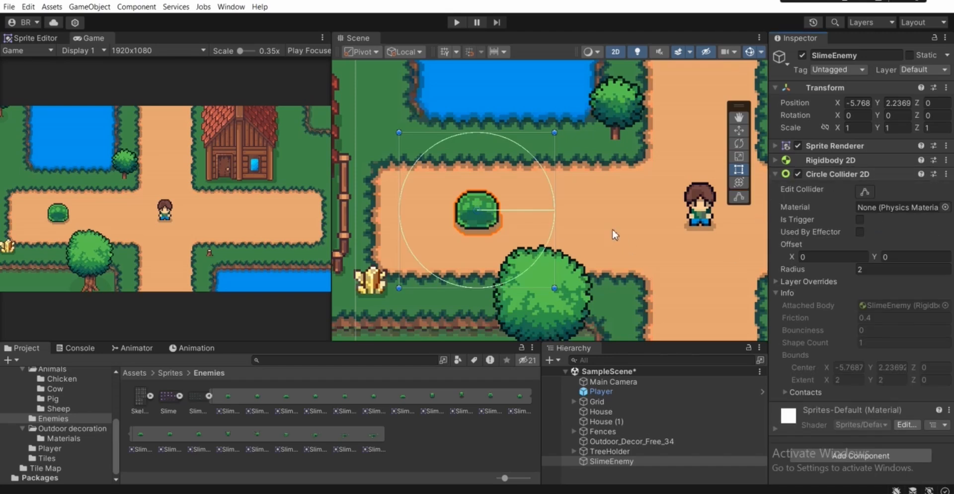
# - Enable collider editing on the slime's Circle Collider 2D, set its radius to 0.55, and deselect the slime
pyautogui.scroll(3, 614, 231)
pyautogui.moveTo(487, 206); pyautogui.dragTo(536, 214, button='middle')
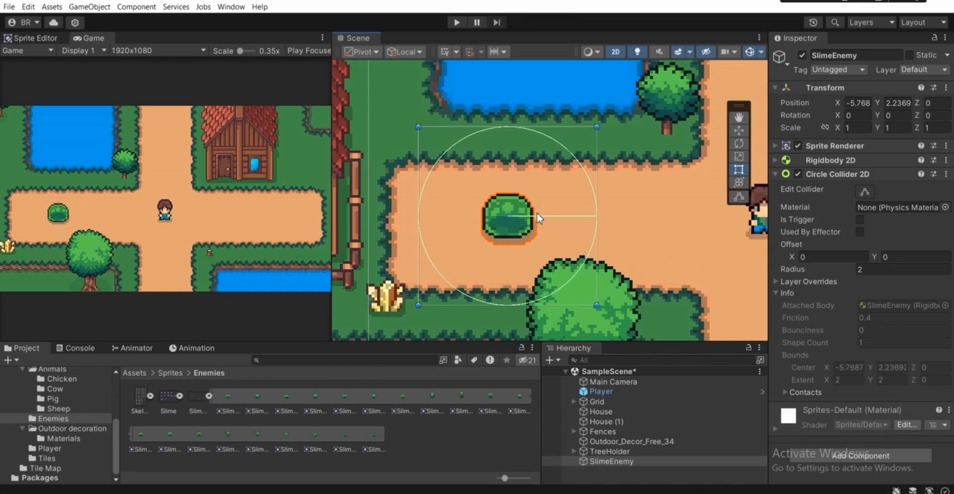
pyautogui.click(864, 191)
pyautogui.moveTo(839, 269); pyautogui.dragTo(806, 273)
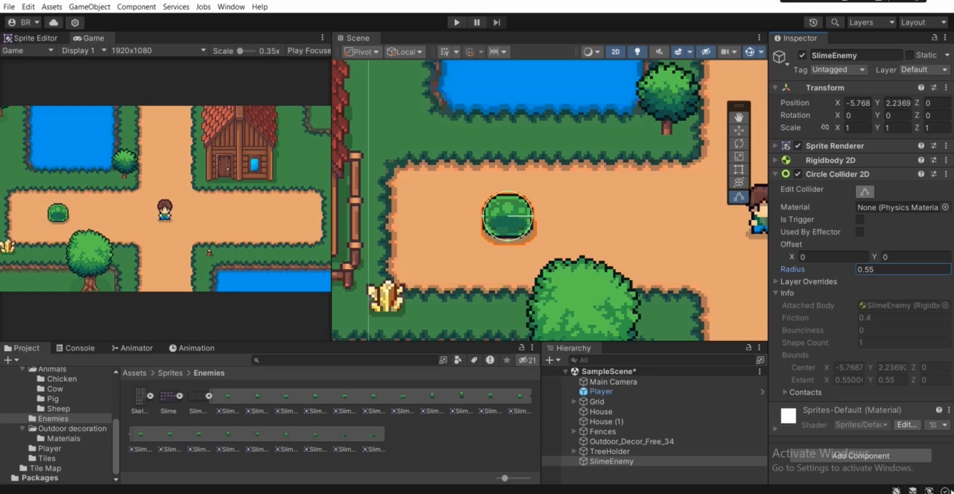
pyautogui.scroll(-1, 632, 125)
pyautogui.click(604, 480)
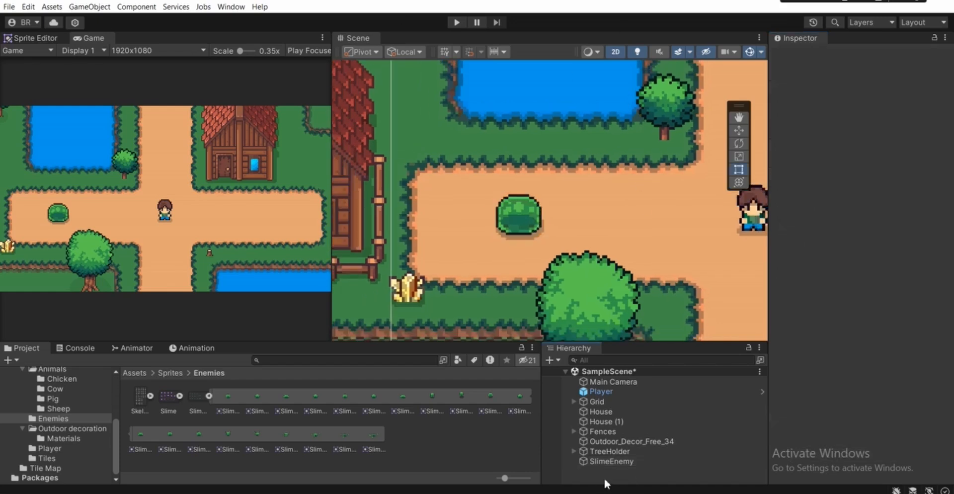
# - Move SlimeEnemy above Main Camera in the scene hierarchy and collapse its Circle Collider 2D settings
pyautogui.click(604, 462)
pyautogui.moveTo(606, 461); pyautogui.dragTo(603, 377)
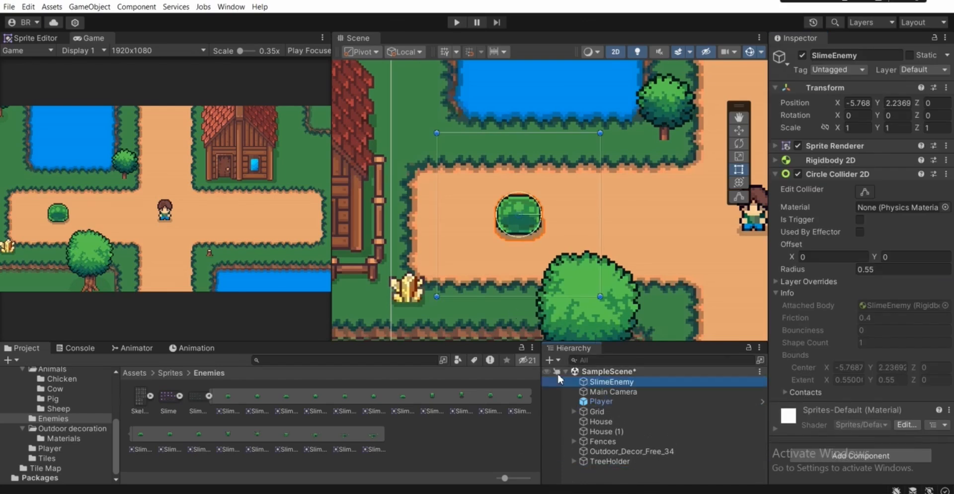
pyautogui.scroll(-3, 504, 222)
pyautogui.moveTo(581, 213); pyautogui.dragTo(596, 235, button='middle')
pyautogui.scroll(2, 596, 234)
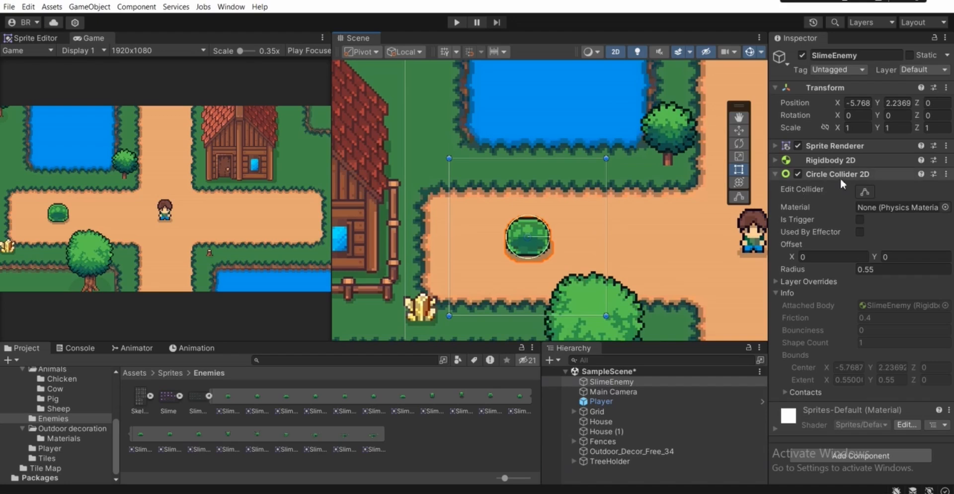
pyautogui.click(837, 175)
pyautogui.moveTo(574, 193); pyautogui.dragTo(581, 206, button='middle')
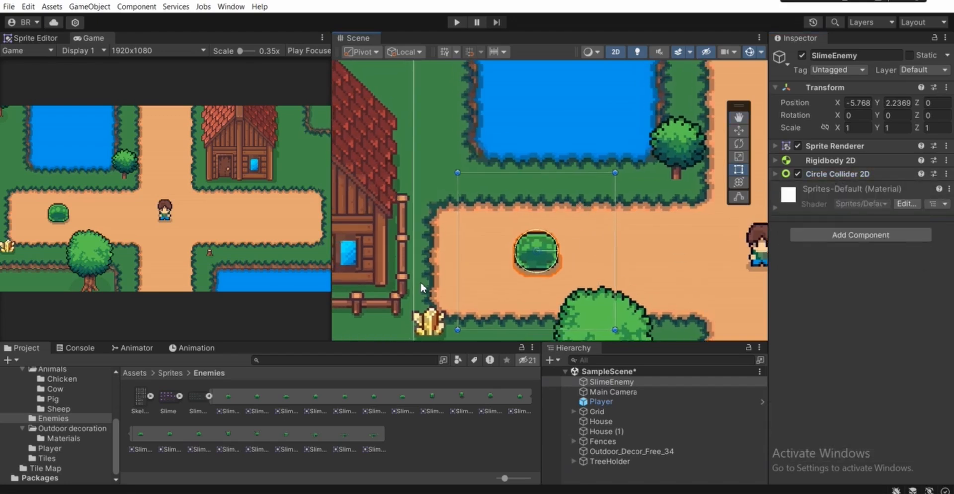
# - Show the Animation window for SlimeEnemy, look up where animation windows can be opened, and dock it beneath the Scene view
pyautogui.click(184, 349)
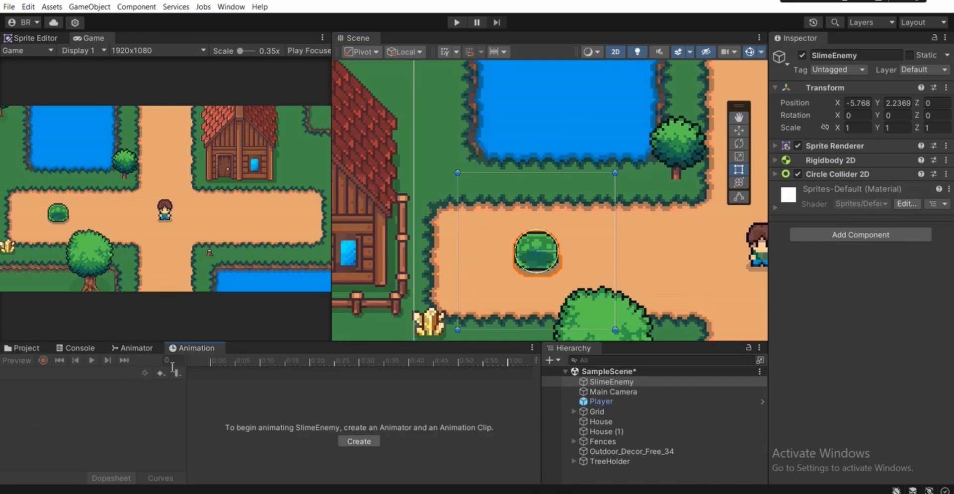
pyautogui.click(230, 6)
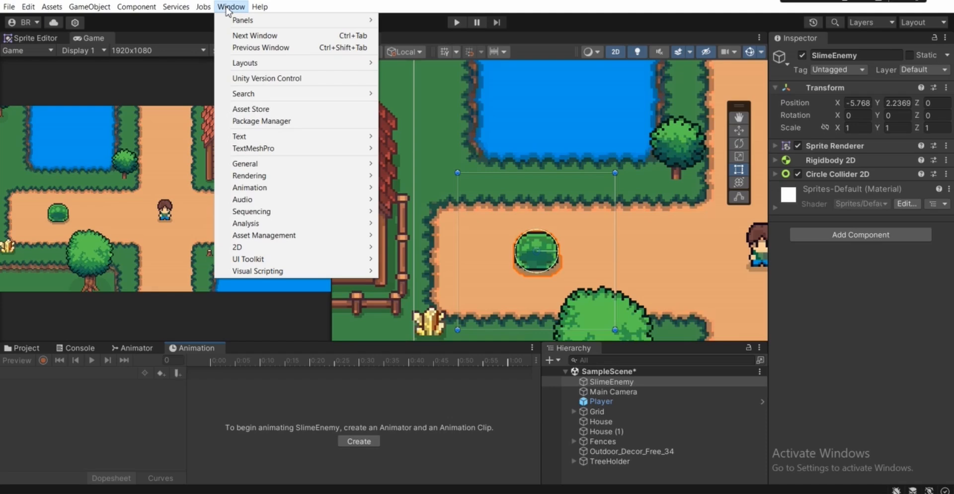
pyautogui.moveTo(259, 191)
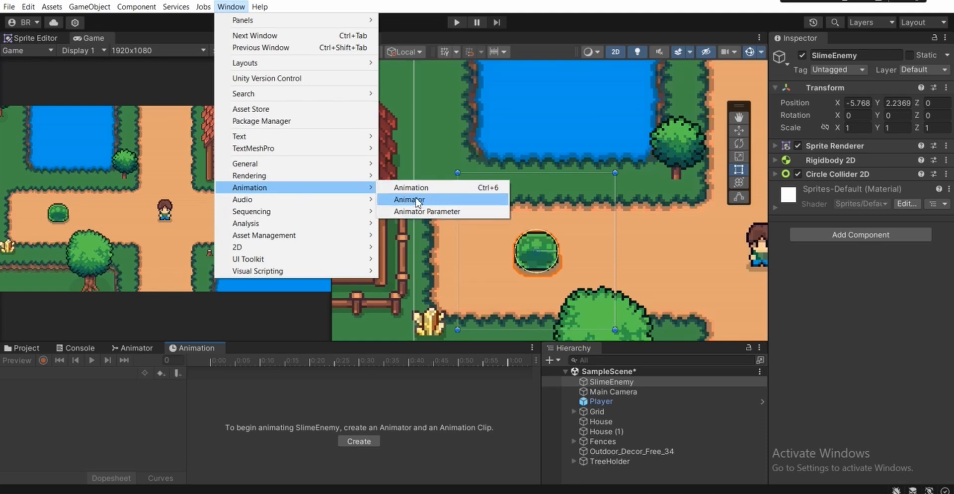
pyautogui.click(237, 412)
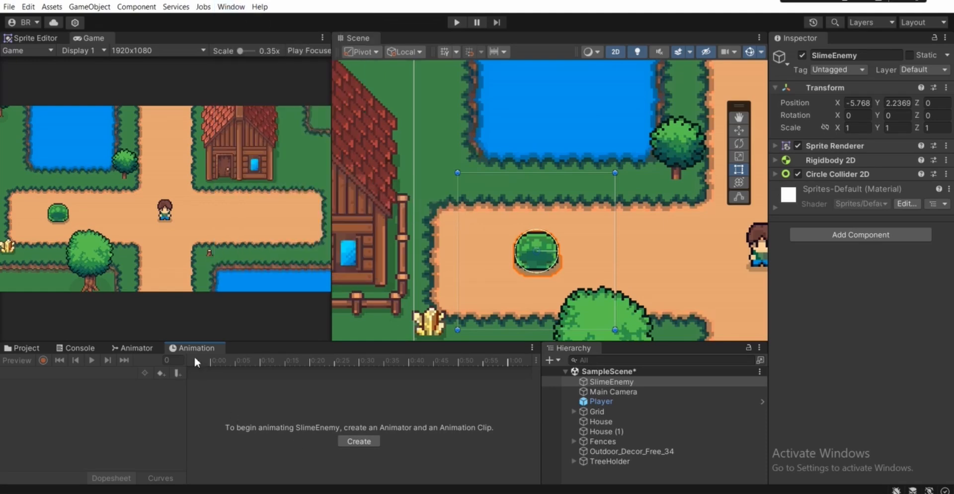
pyautogui.moveTo(204, 347); pyautogui.dragTo(508, 298)
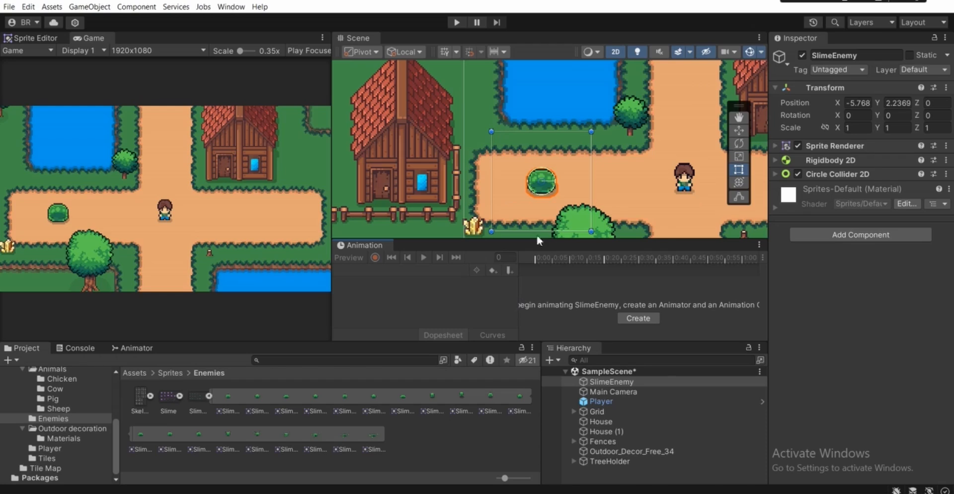
pyautogui.moveTo(587, 146); pyautogui.dragTo(531, 120, button='middle')
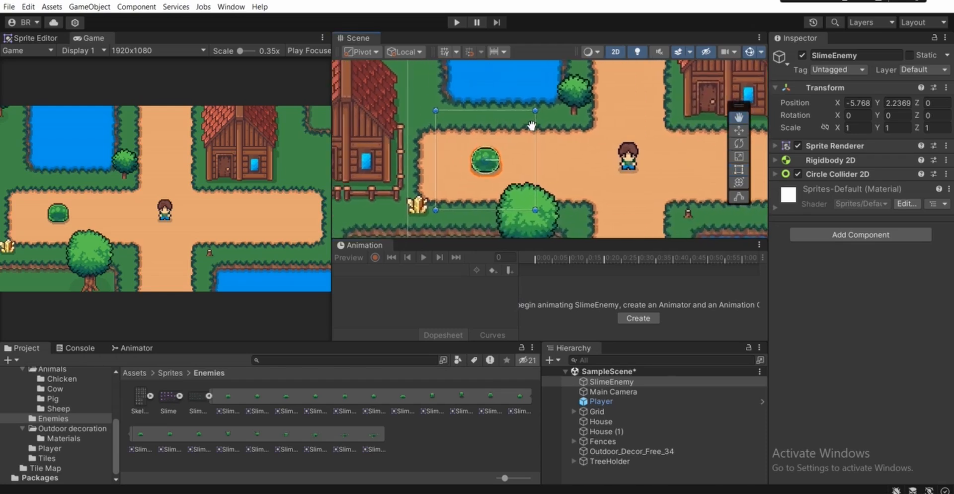
pyautogui.moveTo(542, 164); pyautogui.dragTo(580, 159, button='middle')
pyautogui.scroll(2, 580, 159)
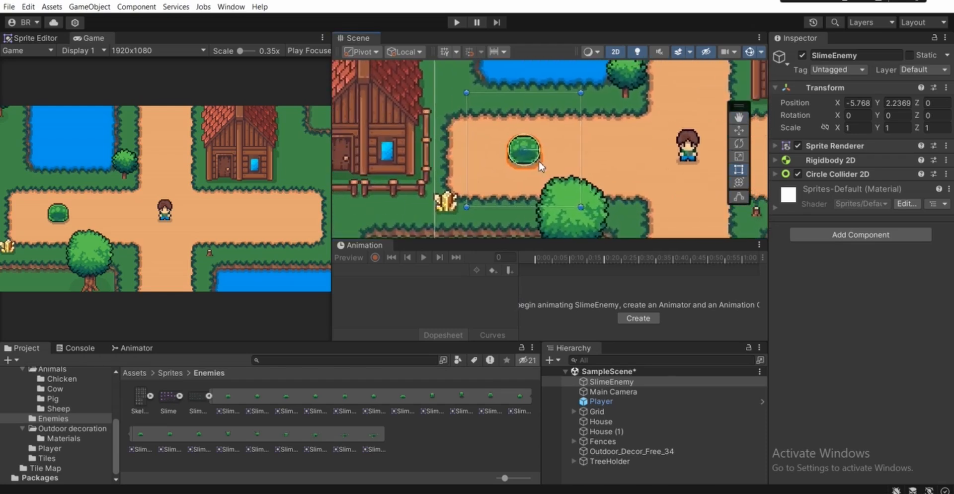
# - Show the contents of the project's root Assets folder
pyautogui.scroll(3, 29, 450)
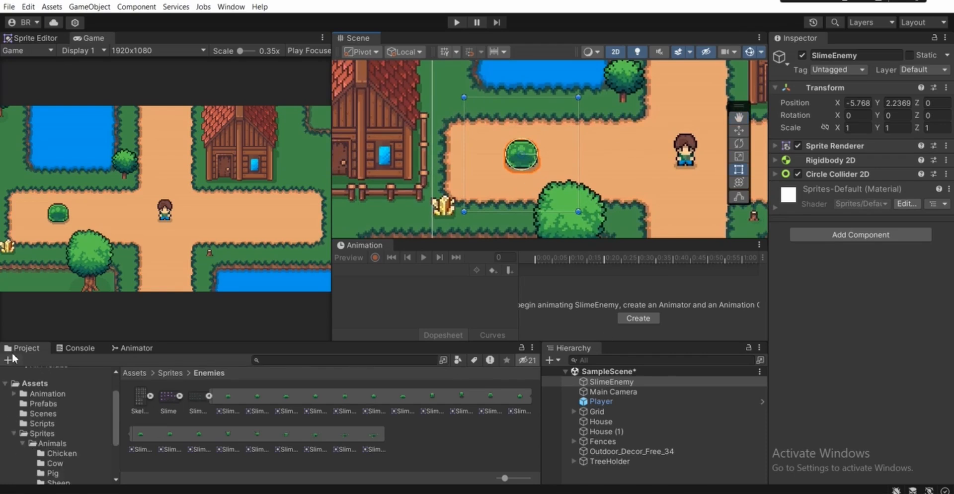
pyautogui.scroll(2, 35, 392)
pyautogui.click(33, 382)
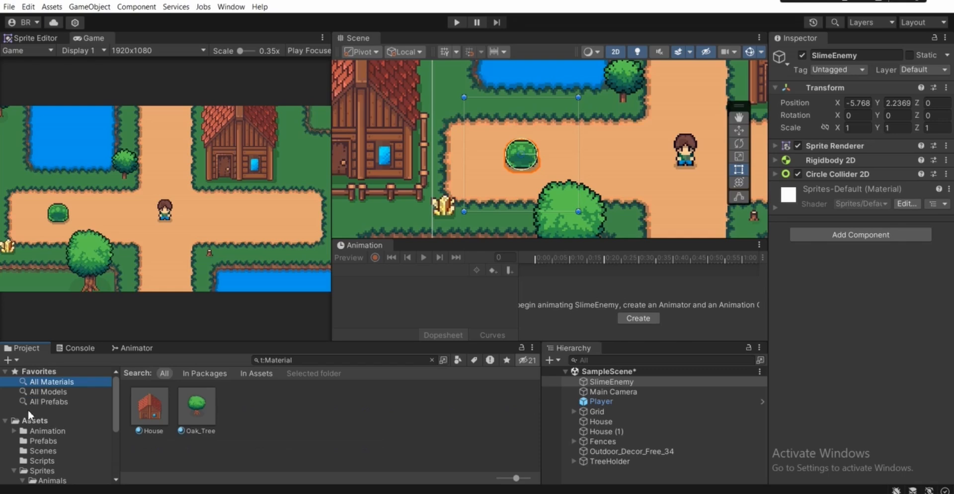
pyautogui.click(36, 420)
pyautogui.rightClick(75, 422)
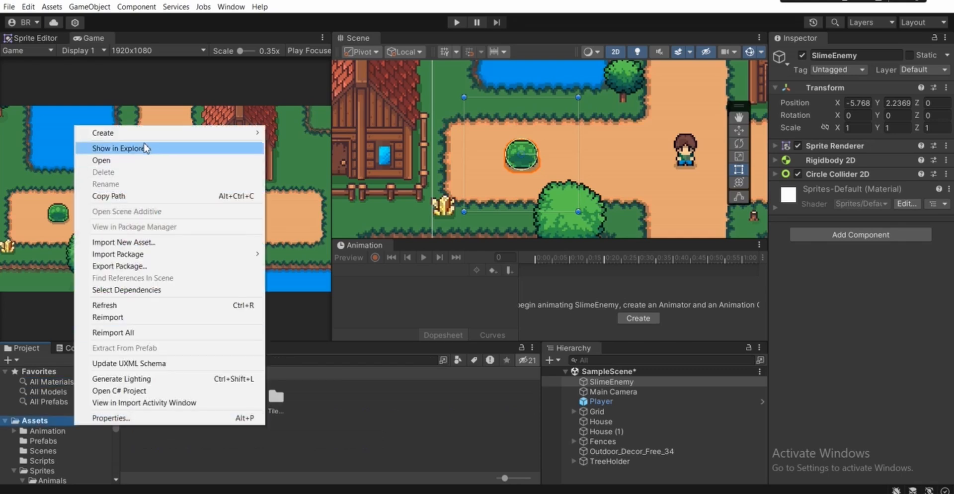
pyautogui.moveTo(144, 133)
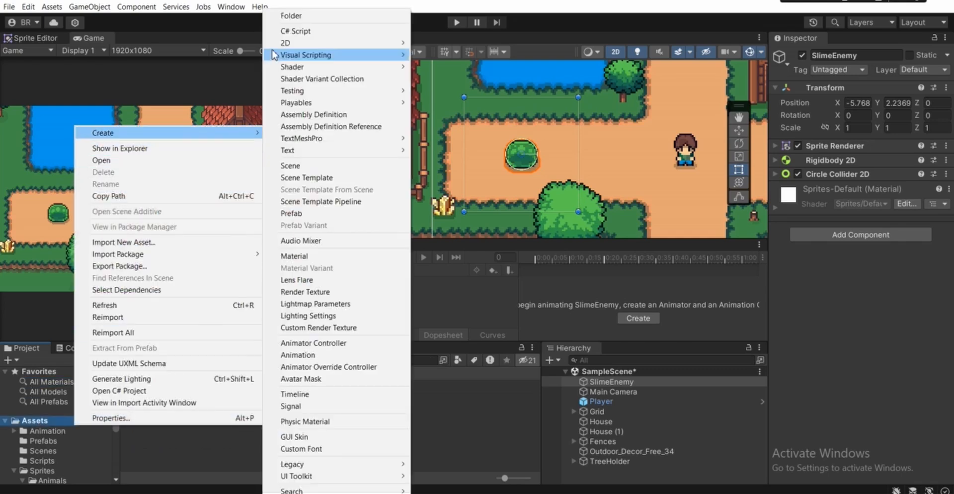
pyautogui.click(300, 15)
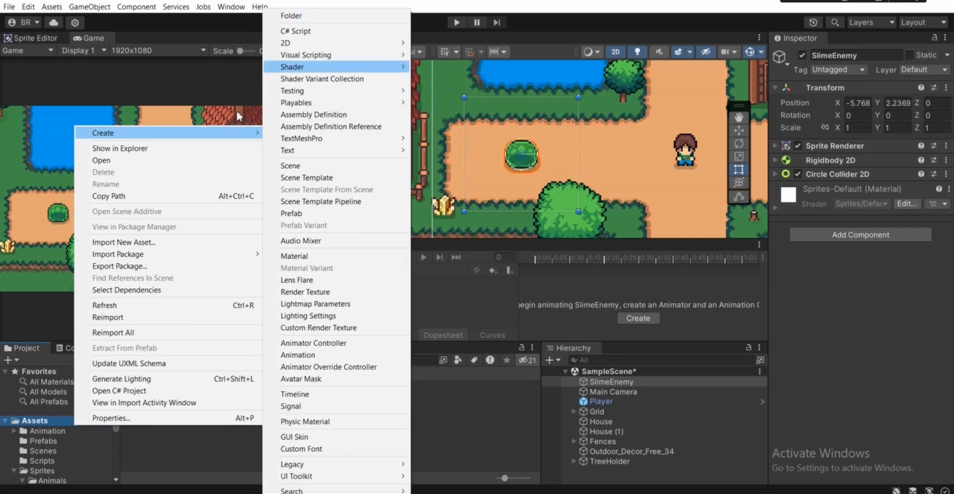
# - Open the project's Animation folder and start creating a SlimeEnemy animation clip with Assets/Animation as the save location
pyautogui.click(43, 431)
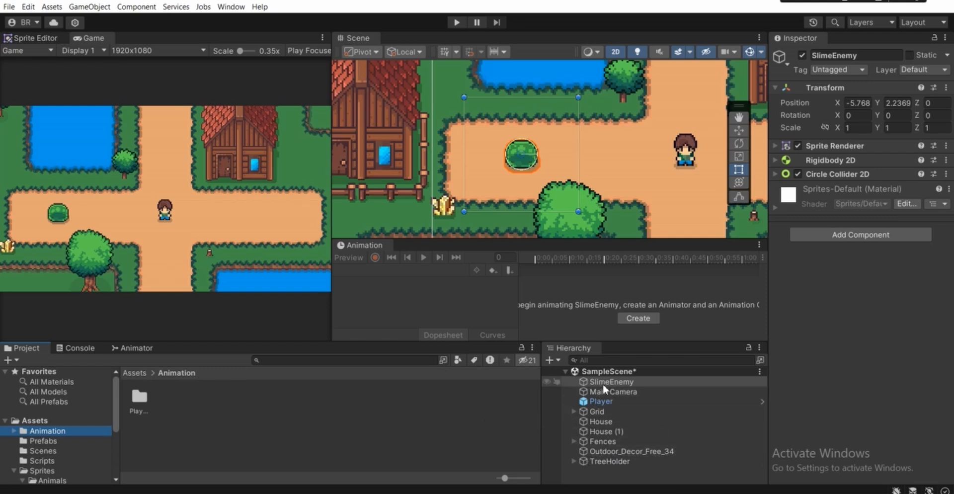
pyautogui.click(653, 316)
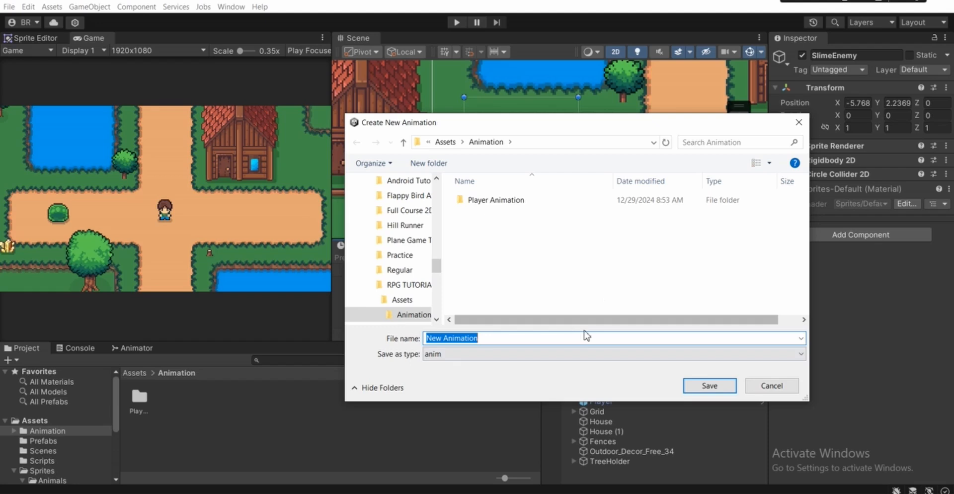
pyautogui.click(450, 144)
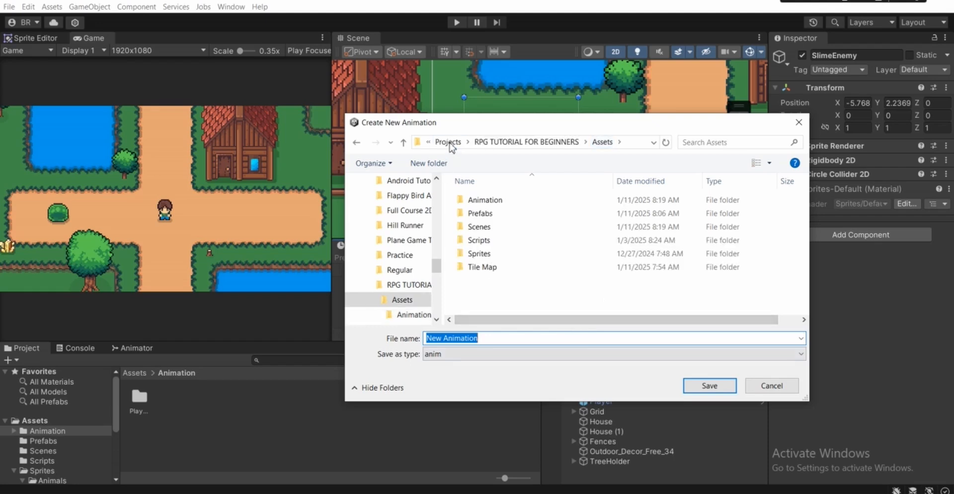
pyautogui.doubleClick(481, 199)
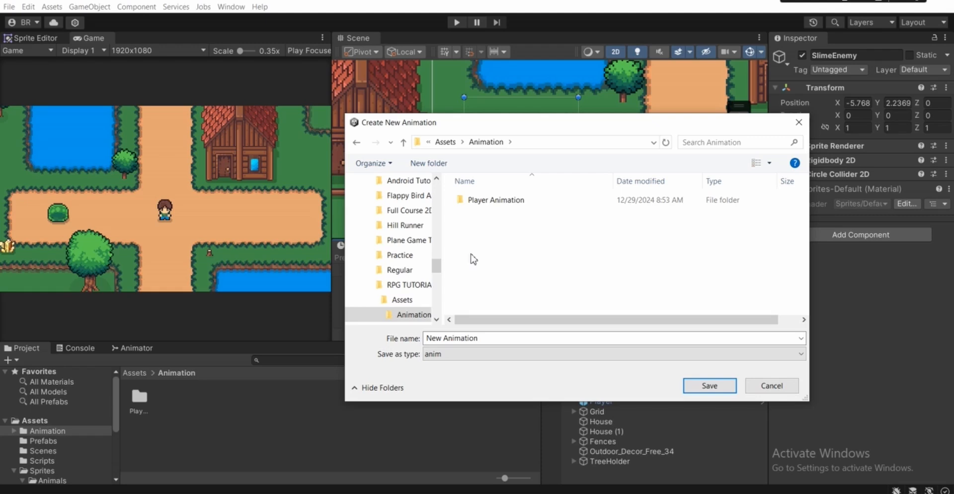
# - Create a folder named Enemy Animation inside the Animation folder and open it
pyautogui.rightClick(475, 229)
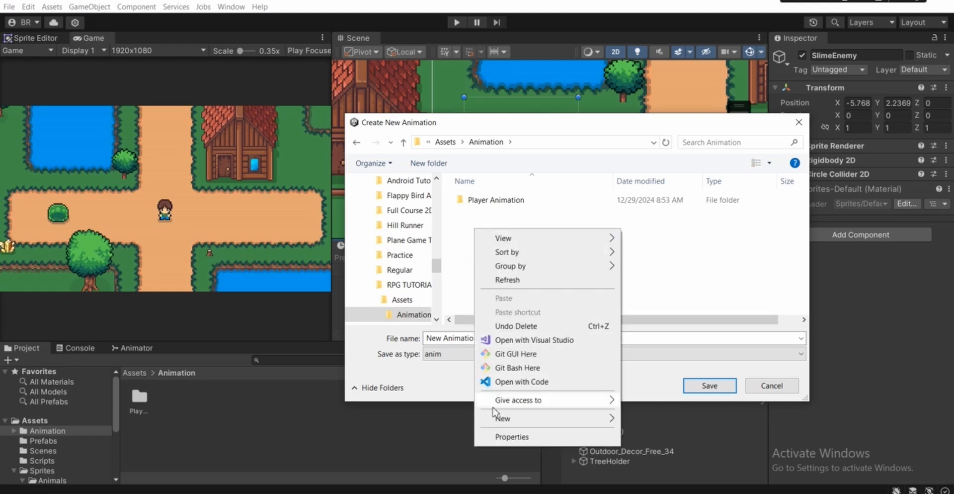
pyautogui.moveTo(521, 422)
pyautogui.click(633, 420)
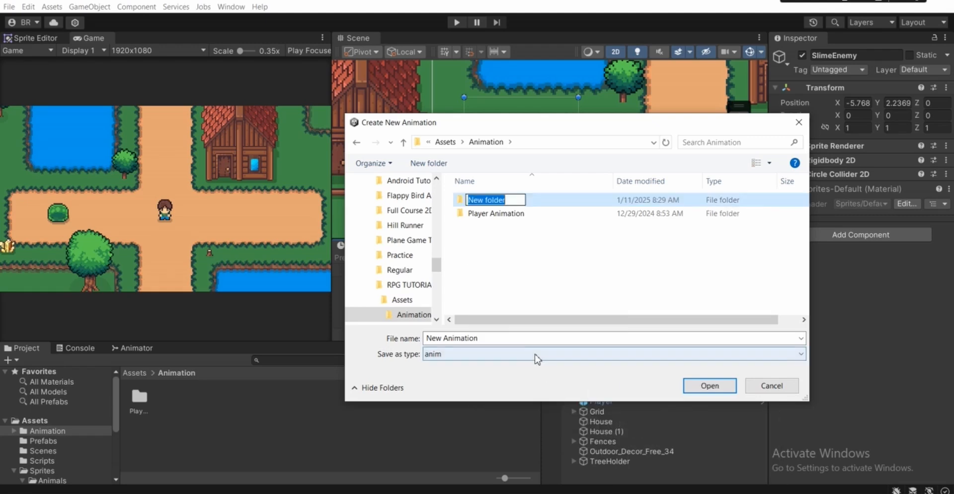
pyautogui.write('Ene')
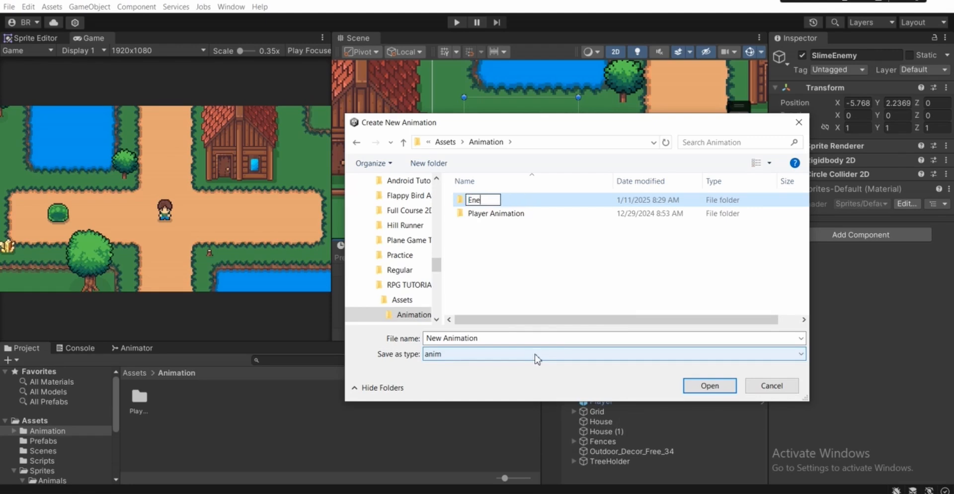
pyautogui.write('my Animation')
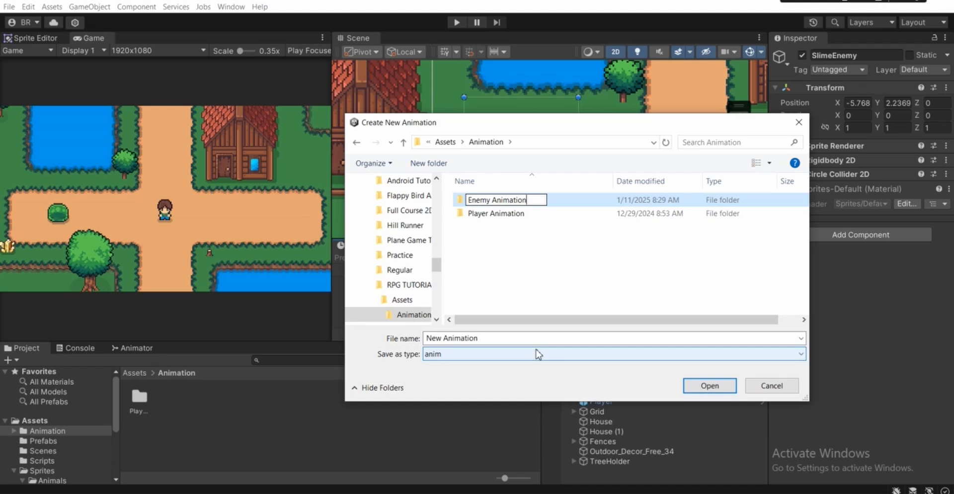
pyautogui.click(502, 214)
pyautogui.click(496, 200)
pyautogui.doubleClick(499, 201)
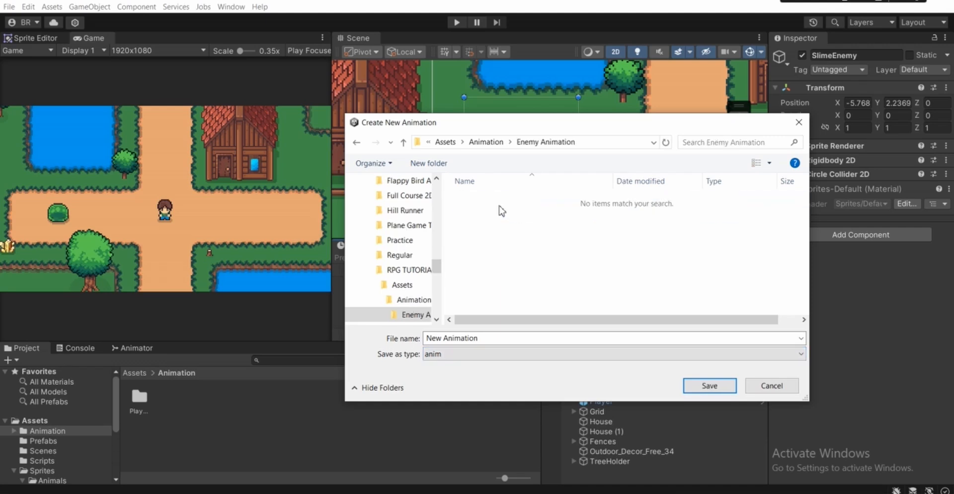
# - Save the new animation clip as SlimeEnemy_Idle in the Enemy Animation folder
pyautogui.click(487, 339)
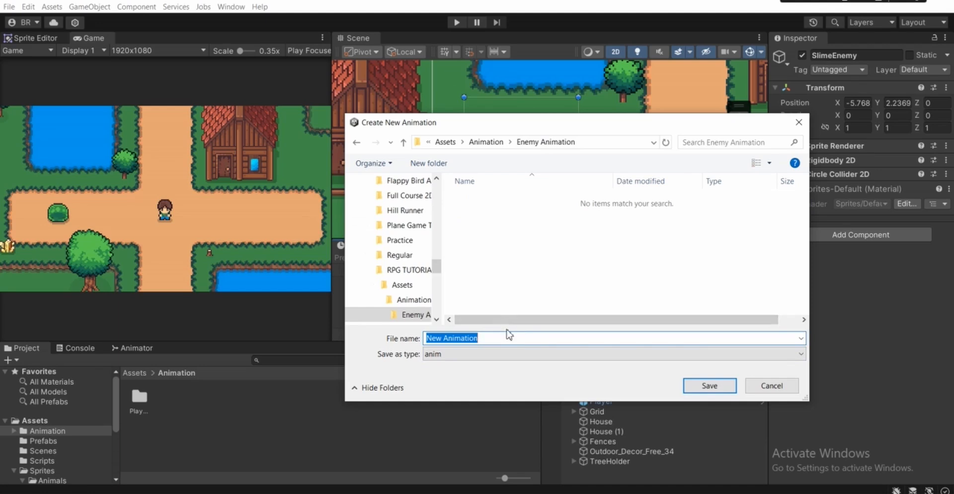
pyautogui.write('Slime')
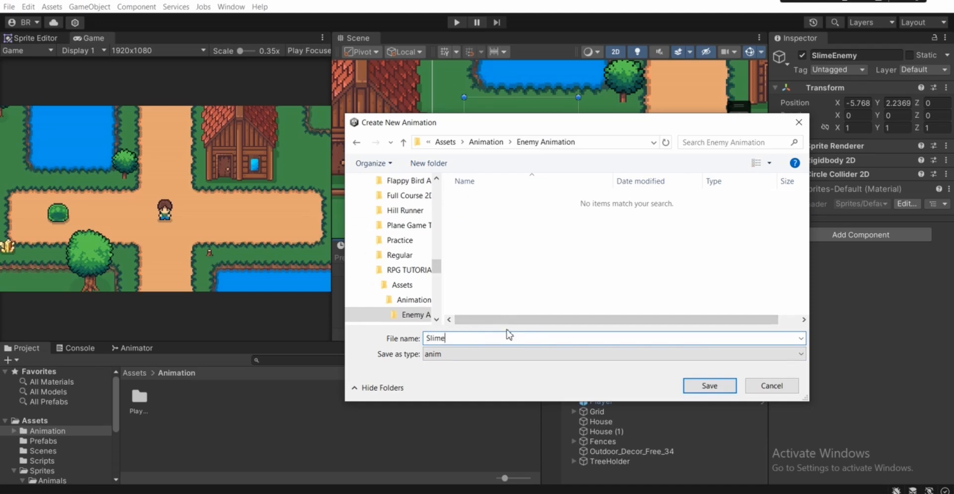
pyautogui.write('Enemy_Idle')
pyautogui.press('Return')
# - Bring the slime into view and start keyframe recording for the SlimeEnemy_Idle clip
pyautogui.scroll(1, 477, 162)
pyautogui.moveTo(477, 162); pyautogui.dragTo(515, 159, button='middle')
pyautogui.scroll(1, 515, 159)
pyautogui.moveTo(607, 157); pyautogui.dragTo(501, 150, button='middle')
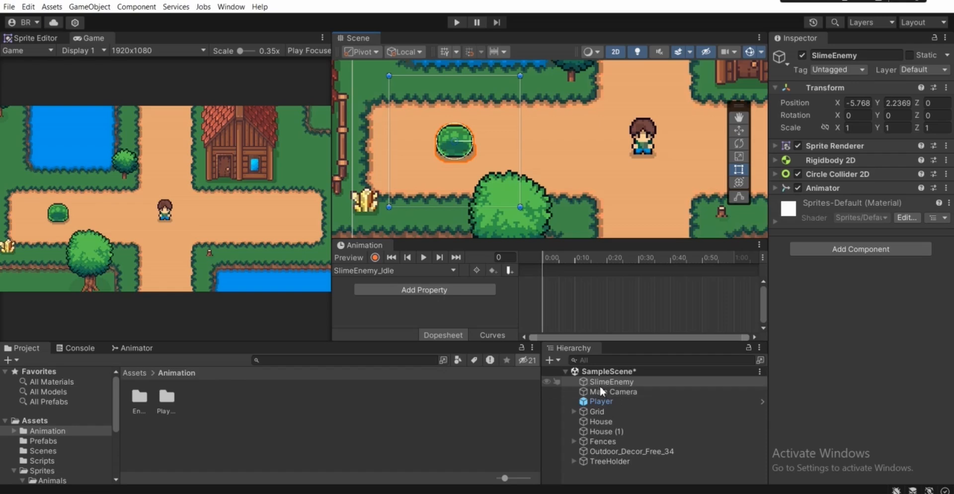
pyautogui.click(375, 256)
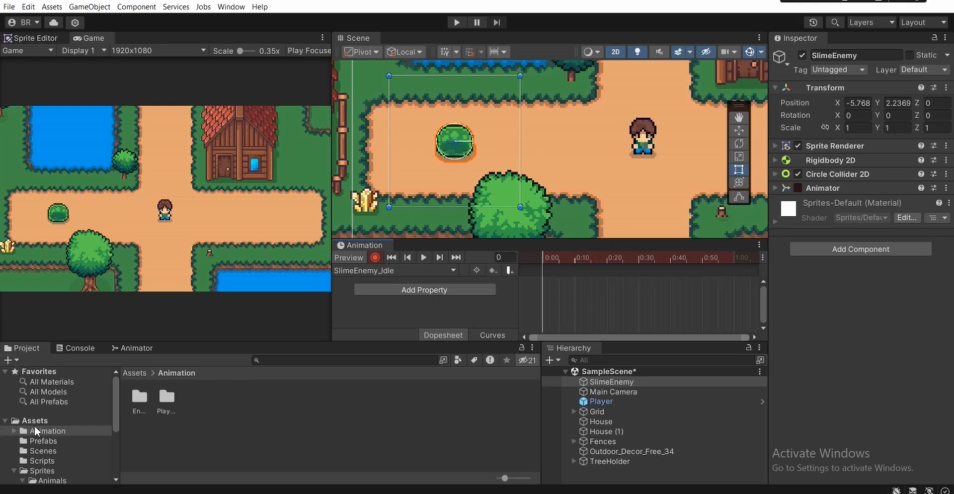
# - Add the Slime_Green_0 to Slime_Green_5 sprites from the Enemies folder as keyframes in the SlimeEnemy_Idle clip and preview the playback
pyautogui.scroll(-5, 34, 425)
pyautogui.click(50, 419)
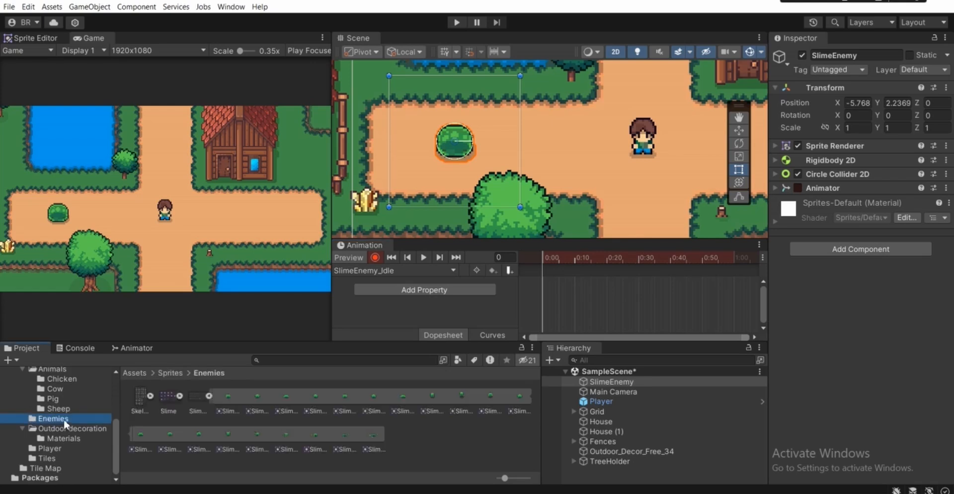
pyautogui.click(228, 397)
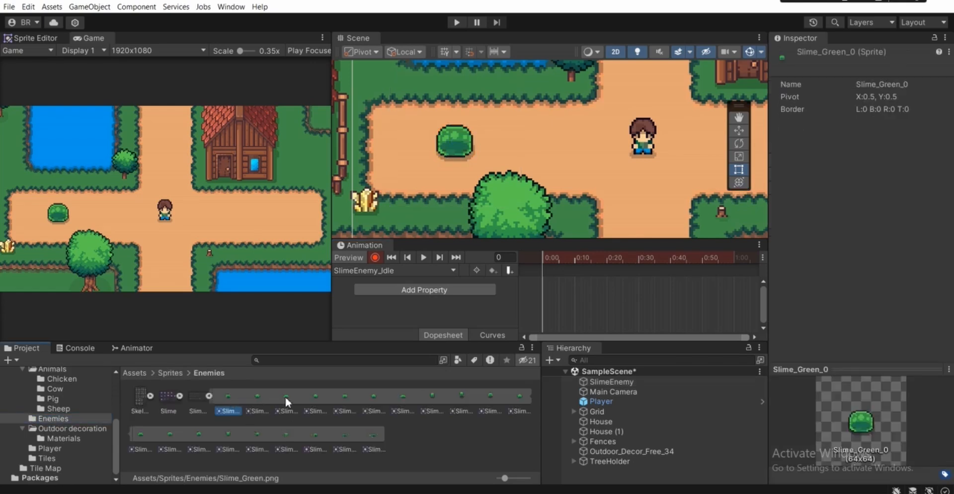
pyautogui.keyDown('shift'); pyautogui.click(374, 396); pyautogui.keyUp('shift')
pyautogui.moveTo(371, 396); pyautogui.dragTo(565, 266)
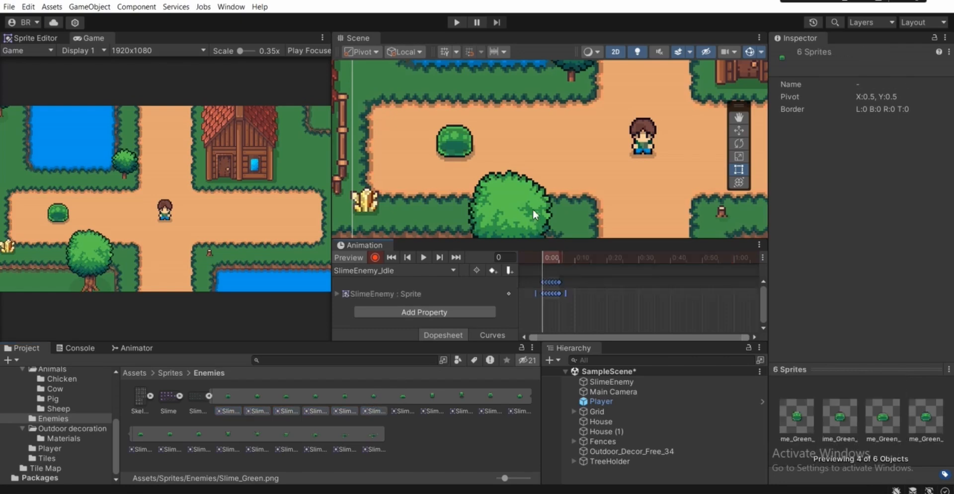
pyautogui.scroll(2, 532, 210)
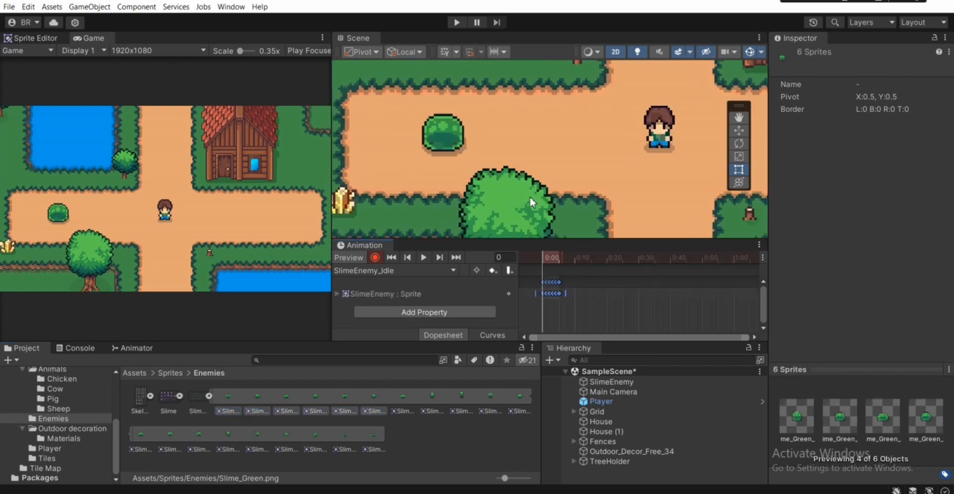
pyautogui.click(422, 256)
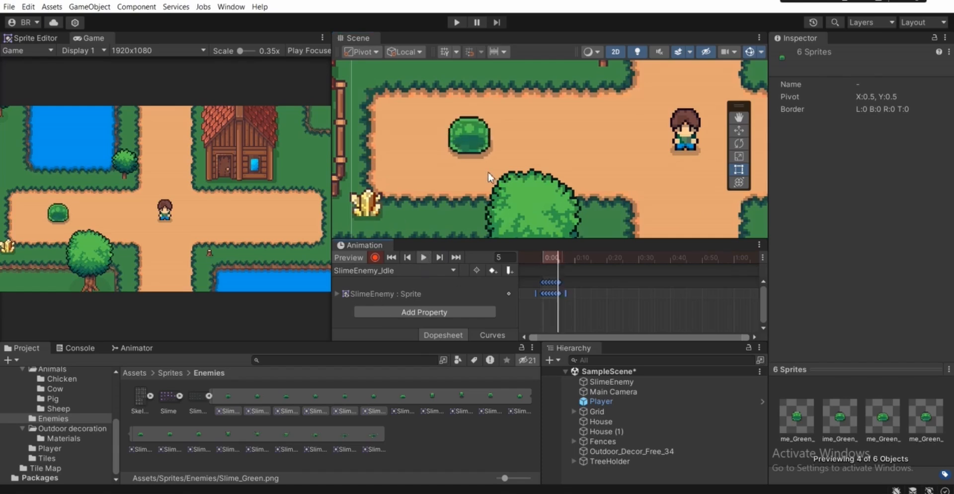
pyautogui.moveTo(550, 261)
pyautogui.mouseDown()
pyautogui.moveTo(535, 262)
pyautogui.moveTo(546, 262)
pyautogui.mouseUp()
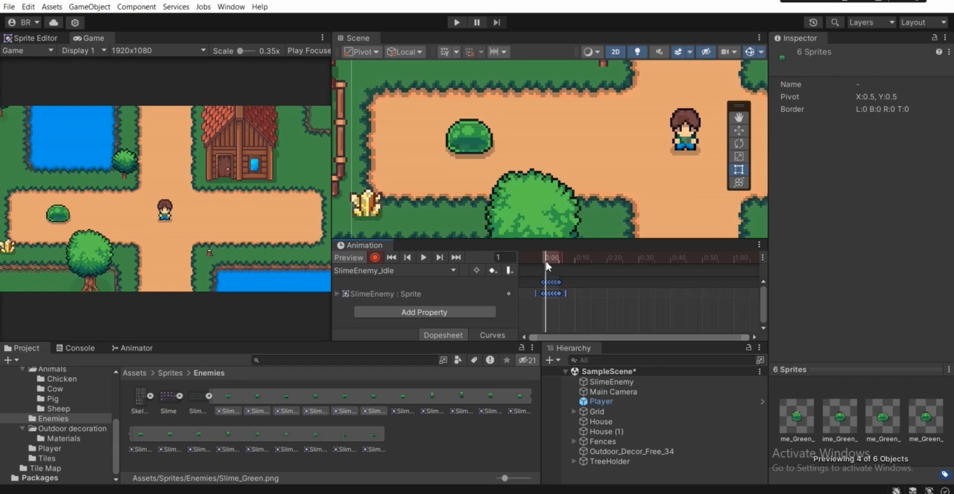
# - Stretch the six sprite keyframes of SlimeEnemy_Idle so the last one falls at 0:30, preview the animation and return to frame 0
pyautogui.click(574, 304)
pyautogui.moveTo(576, 294); pyautogui.dragTo(503, 276)
pyautogui.moveTo(564, 291); pyautogui.dragTo(647, 294)
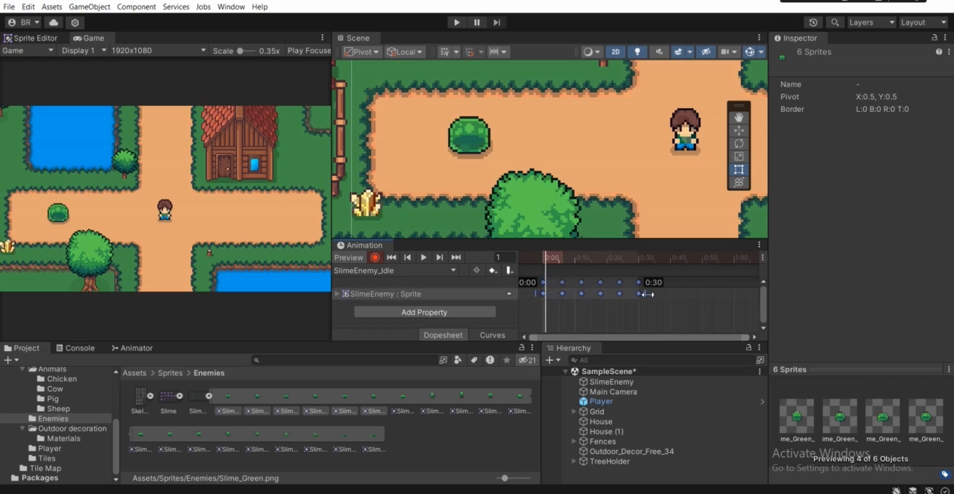
pyautogui.click(564, 318)
pyautogui.click(427, 257)
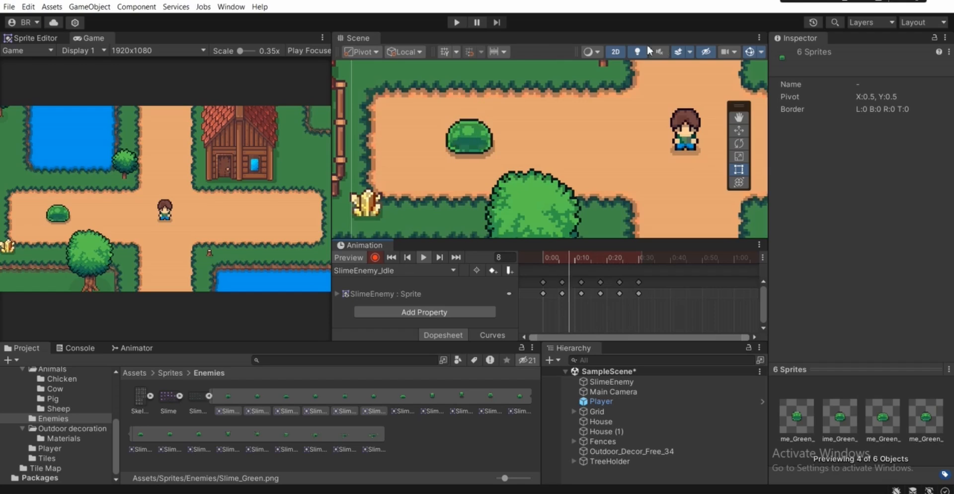
pyautogui.scroll(-4, 554, 139)
pyautogui.moveTo(551, 169); pyautogui.dragTo(524, 178, button='middle')
pyautogui.click(541, 255)
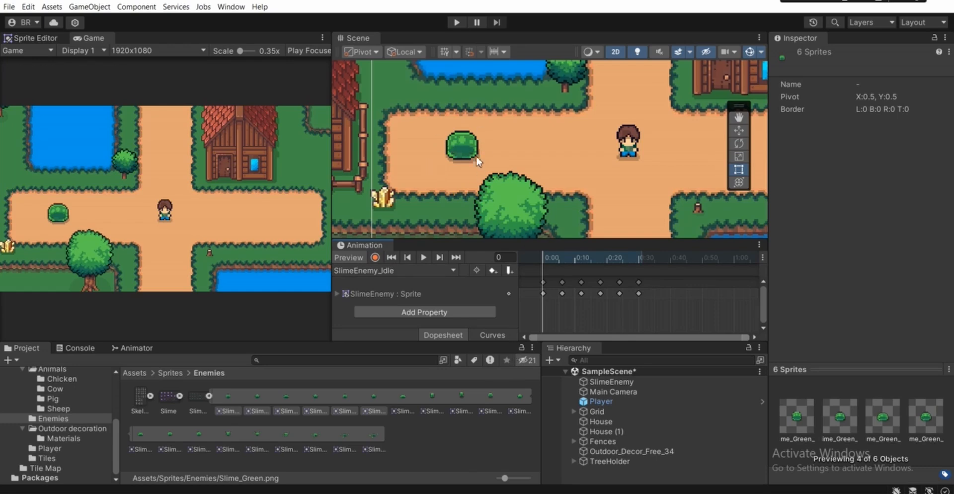
# - Dock the Animation window beside the Animator window and return to the Enemies sprites in the Project window
pyautogui.scroll(-1, 473, 159)
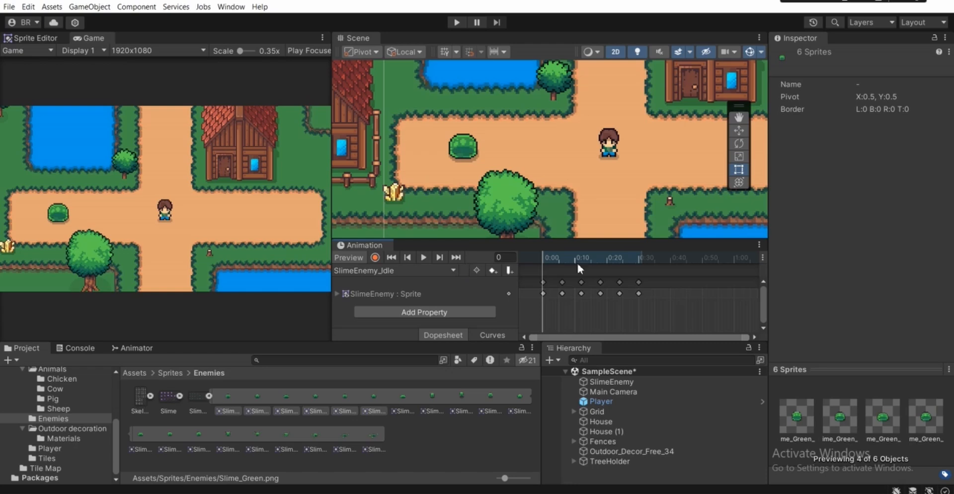
pyautogui.moveTo(372, 246); pyautogui.dragTo(263, 345)
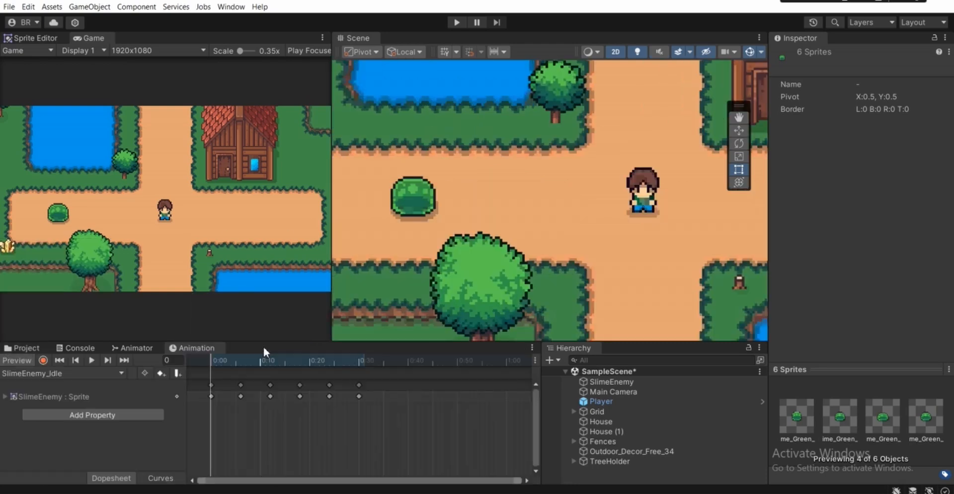
pyautogui.click(19, 346)
pyautogui.click(461, 428)
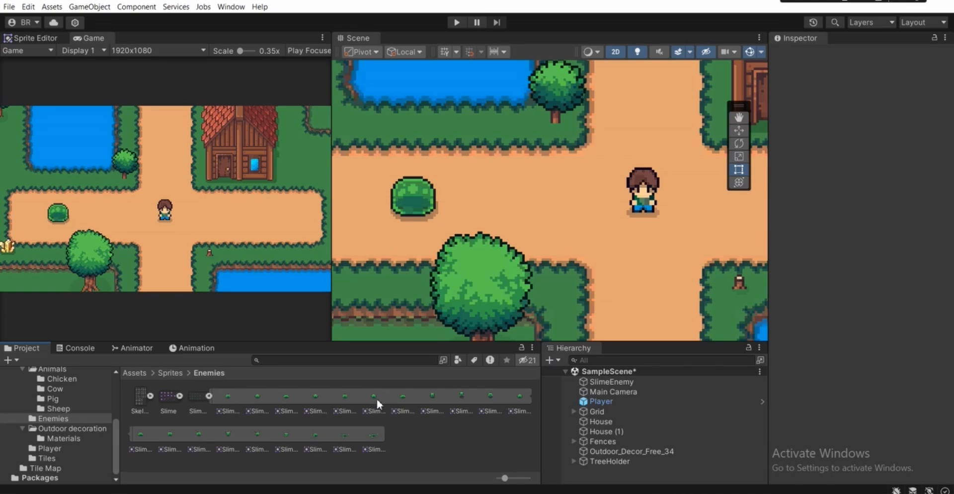
# - Examine the slime sprites from Slime_Green_5 onwards to work out which frames belong to each animation
pyautogui.click(403, 397)
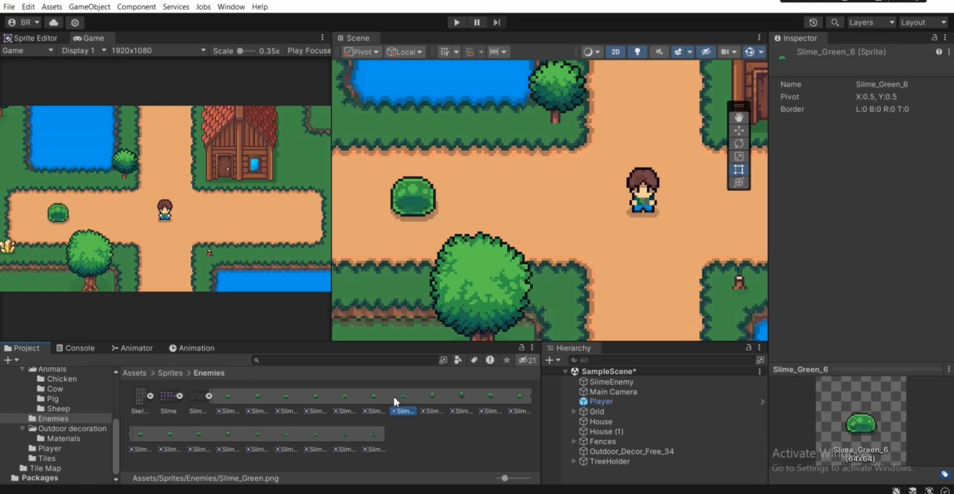
pyautogui.click(374, 397)
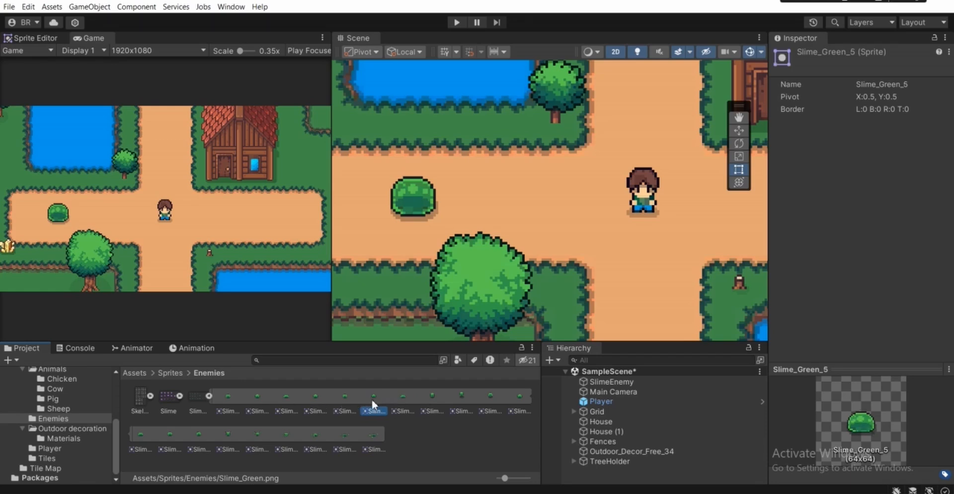
pyautogui.click(405, 397)
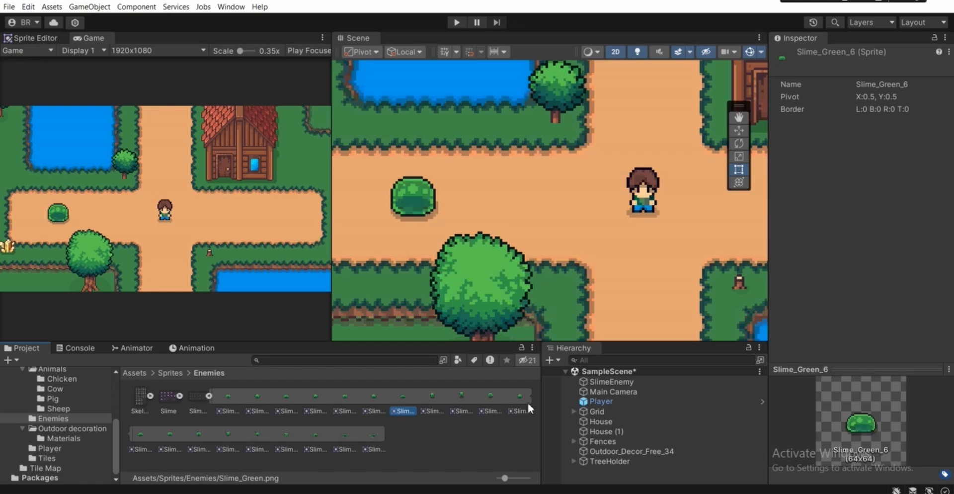
pyautogui.keyDown('shift'); pyautogui.click(514, 401); pyautogui.keyUp('shift')
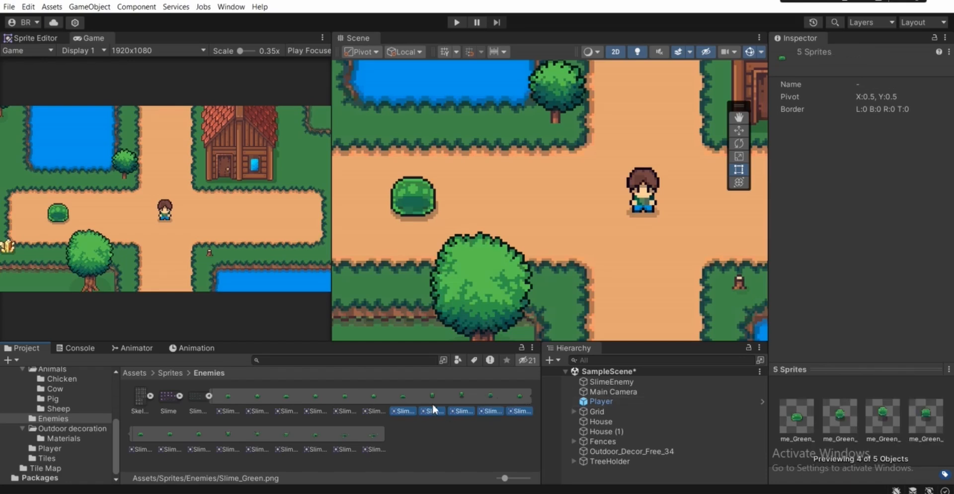
pyautogui.click(448, 436)
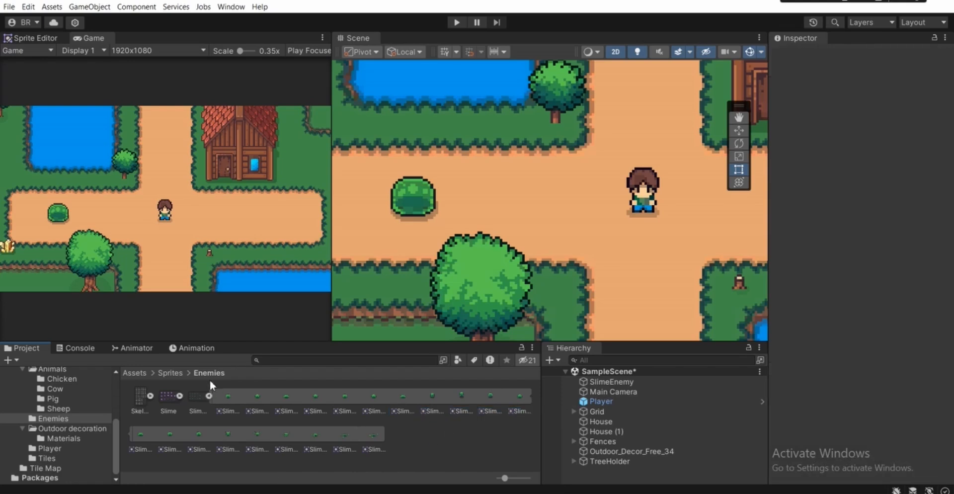
# - Inspect the Slime_Green texture's properties preview to check how many frames each sprite sheet row contains, and close it
pyautogui.rightClick(198, 409)
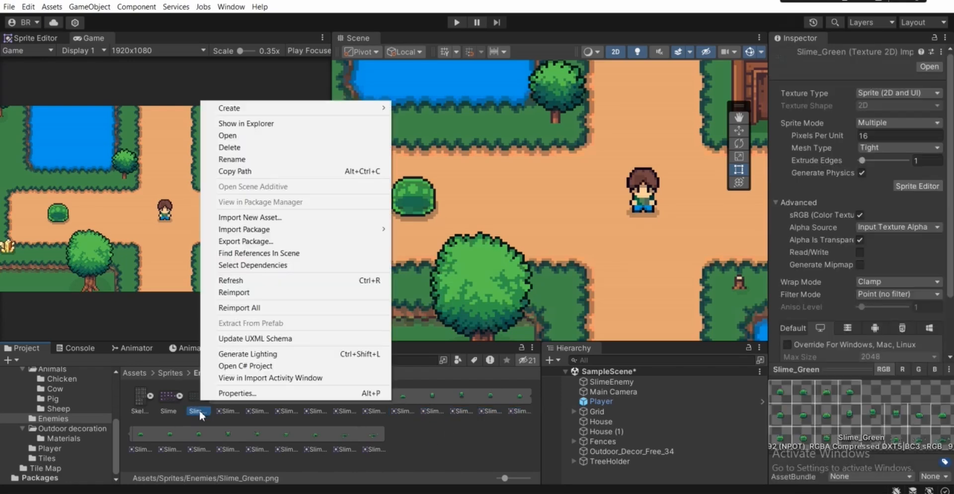
pyautogui.click(234, 393)
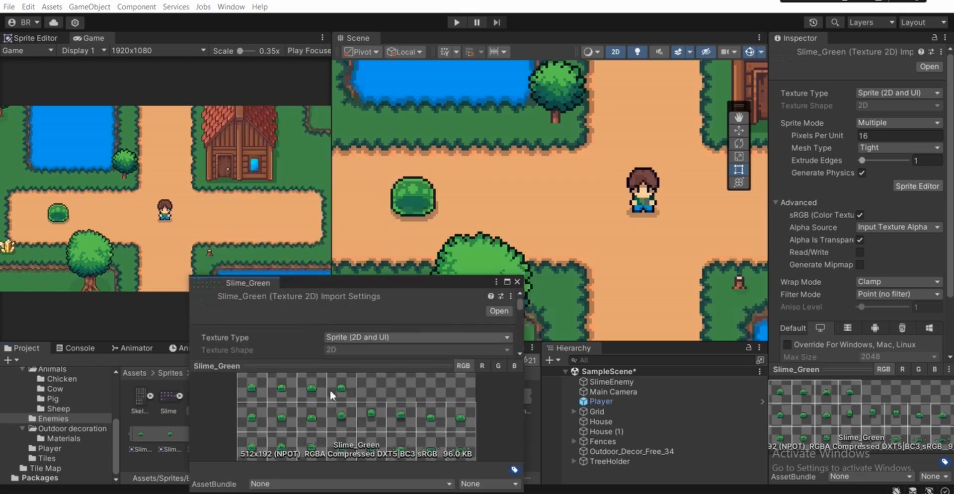
pyautogui.moveTo(332, 297); pyautogui.dragTo(275, 177)
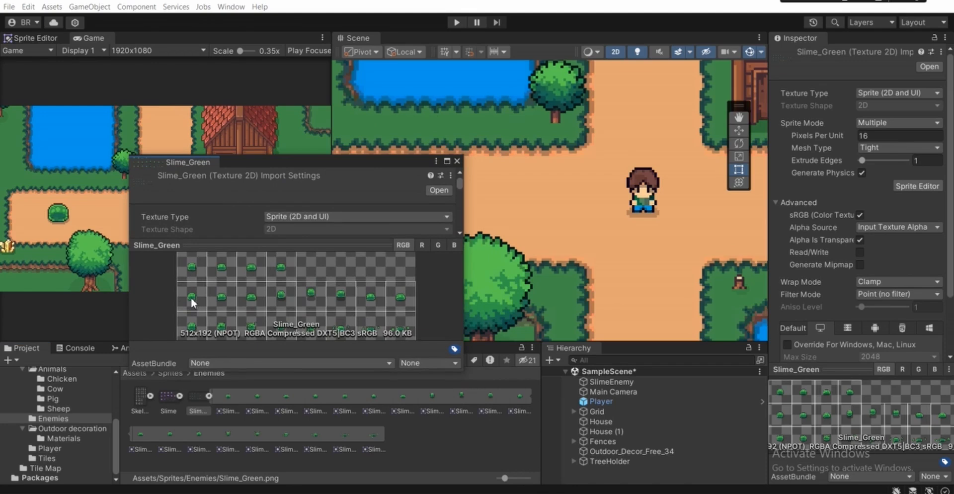
pyautogui.click(456, 162)
pyautogui.click(409, 436)
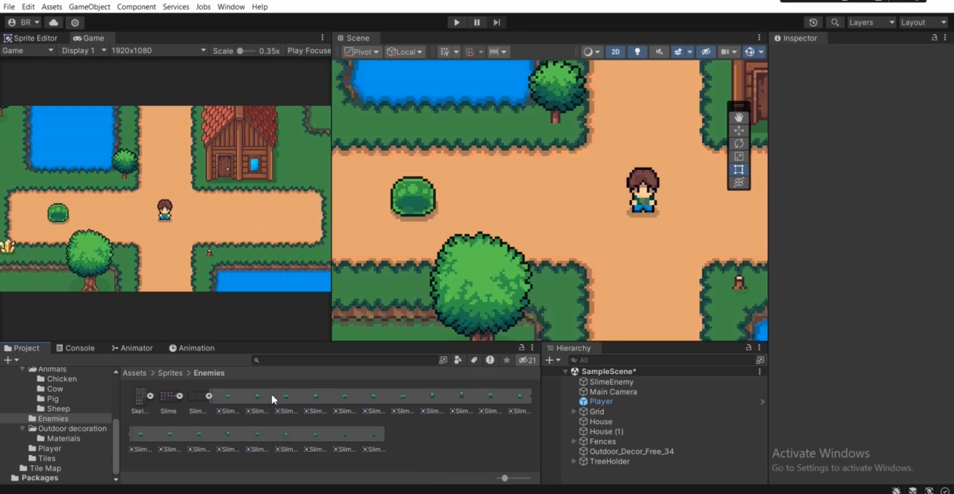
# - Apply the first four Slime_Green sprites to the SlimeEnemy object as a new animation
pyautogui.click(227, 397)
pyautogui.keyDown('shift'); pyautogui.click(314, 397); pyautogui.keyUp('shift')
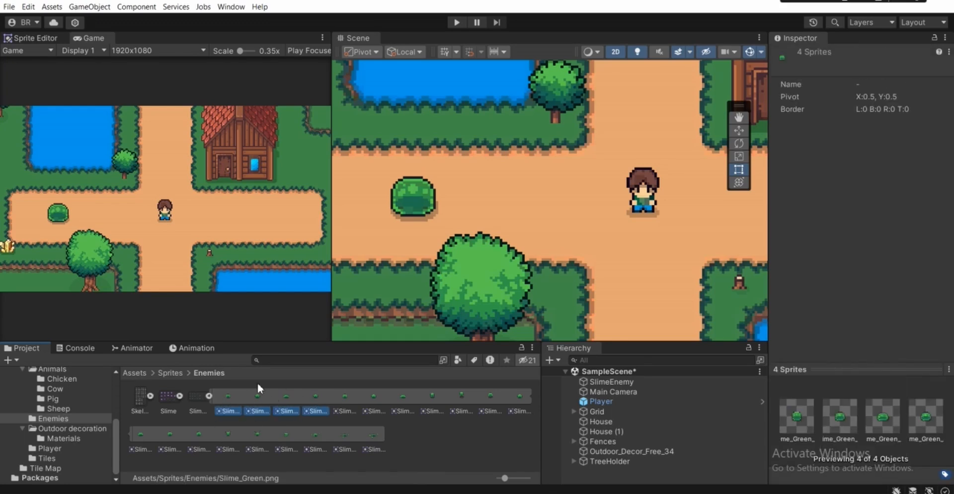
pyautogui.moveTo(317, 394); pyautogui.dragTo(616, 383)
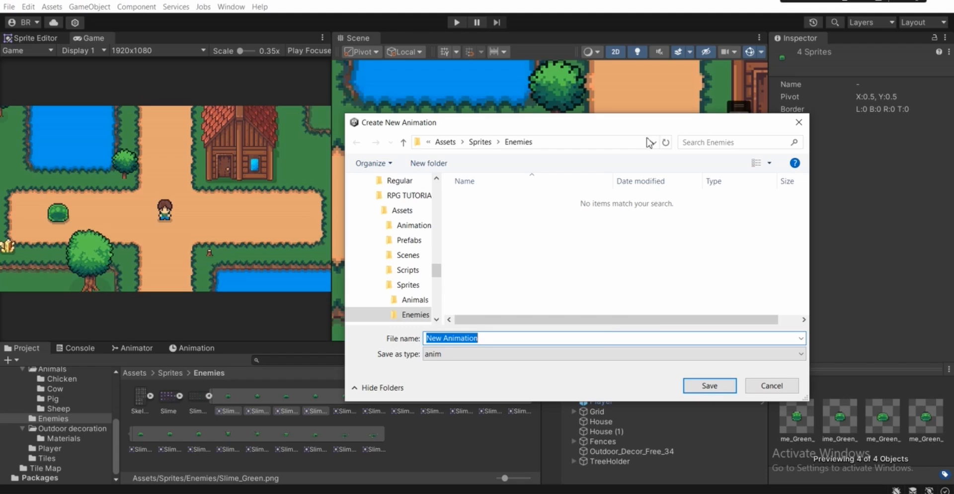
# - Save the new animation in Assets/Animation/Enemy Animation, replacing the existing SlimeEnemy_Idle clip
pyautogui.click(443, 142)
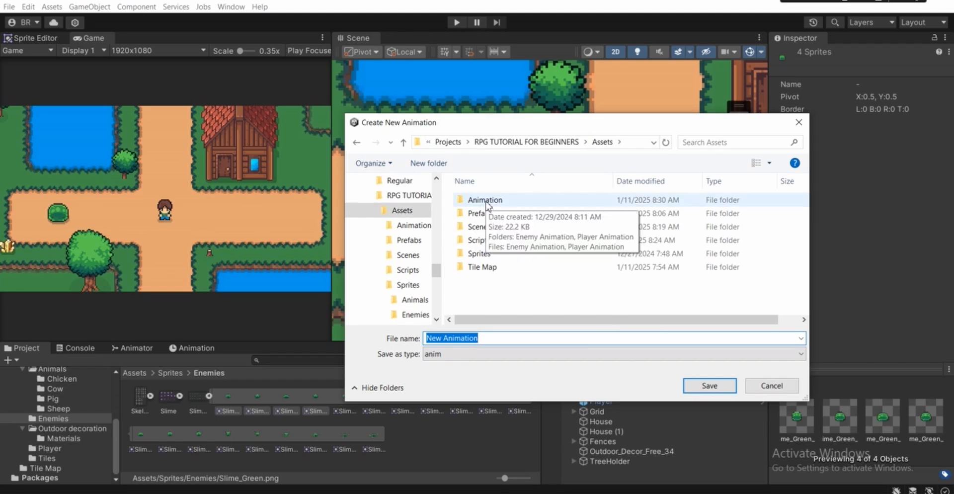
pyautogui.doubleClick(485, 201)
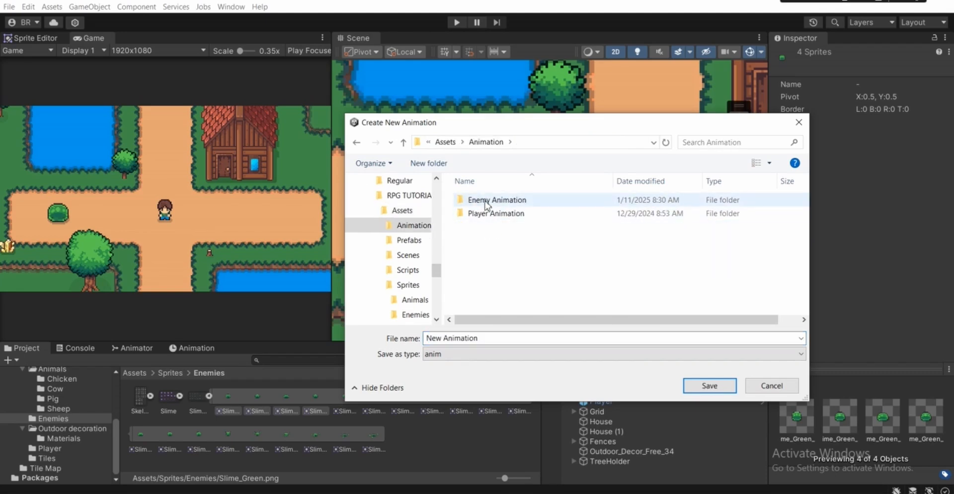
pyautogui.doubleClick(486, 201)
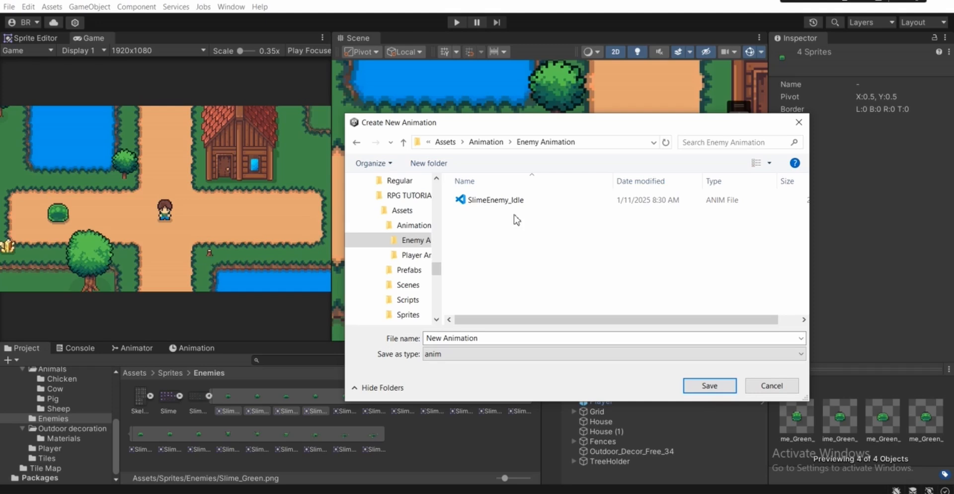
pyautogui.click(494, 203)
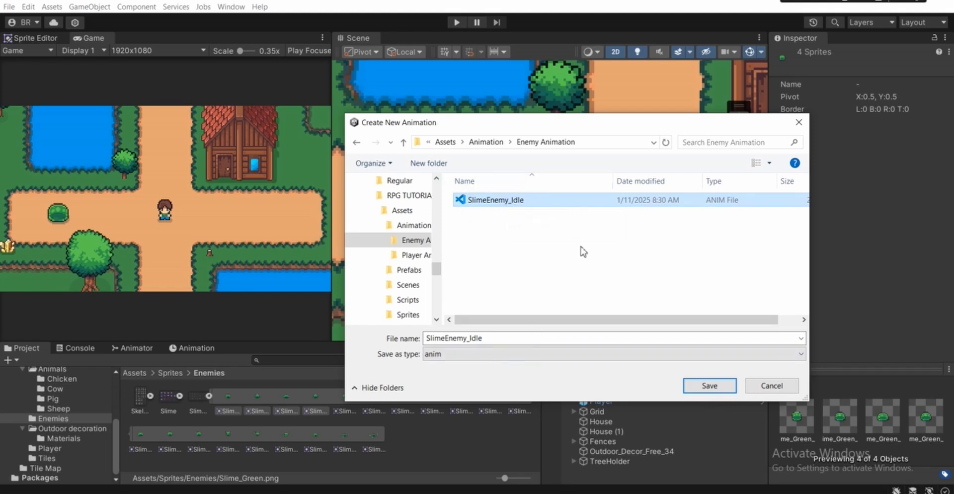
pyautogui.moveTo(545, 124); pyautogui.dragTo(512, 121)
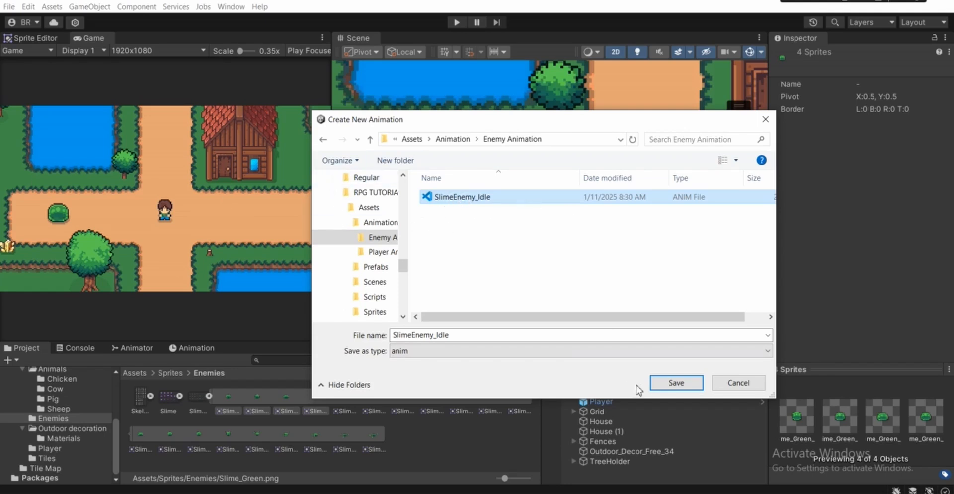
pyautogui.click(664, 385)
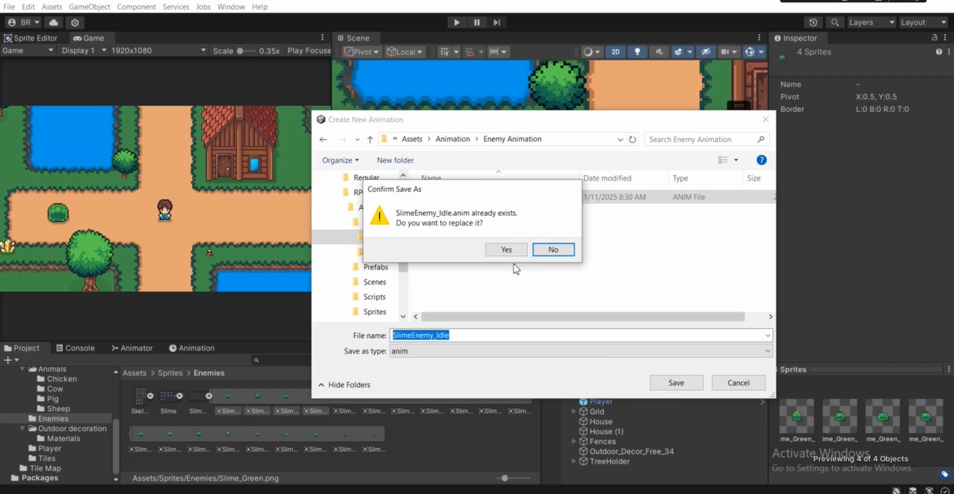
pyautogui.click(506, 250)
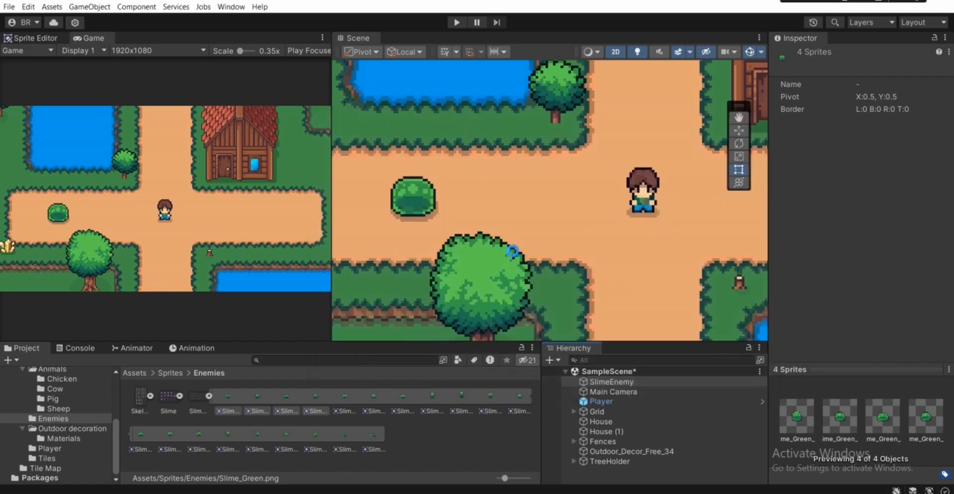
# - Preview the replaced SlimeEnemy_Idle clip on the SlimeEnemy object and return the playhead to frame 0
pyautogui.click(613, 381)
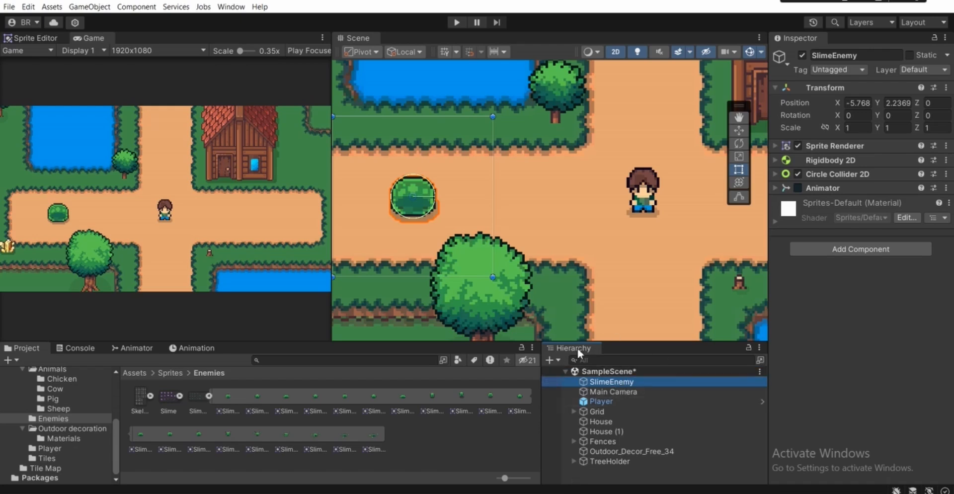
pyautogui.click(182, 349)
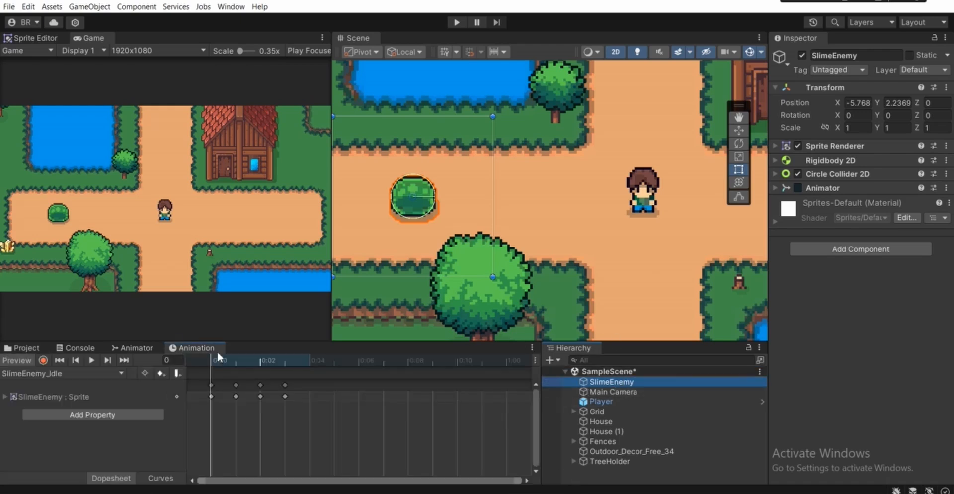
pyautogui.click(90, 360)
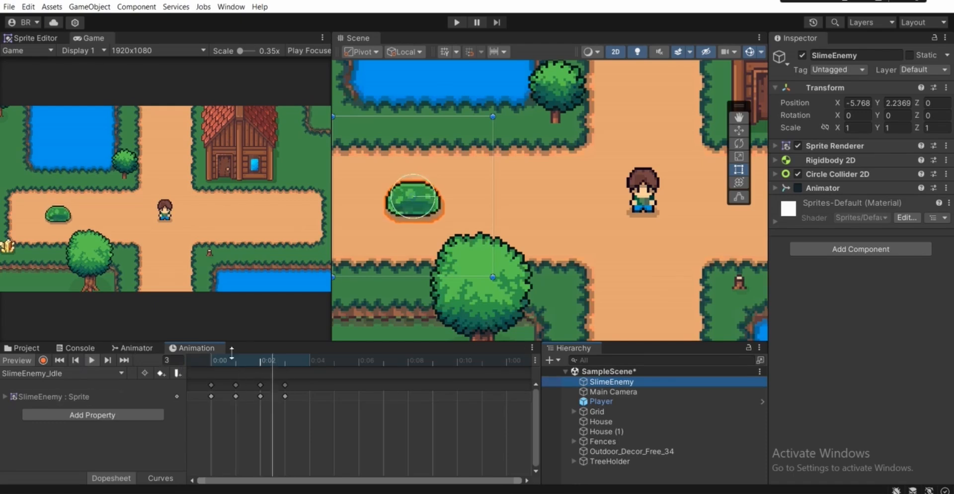
pyautogui.scroll(-4, 436, 204)
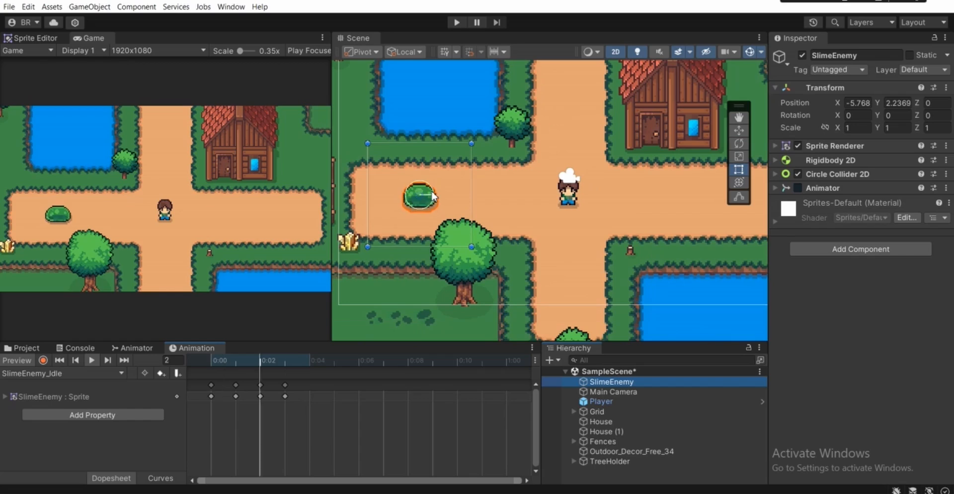
pyautogui.click(210, 361)
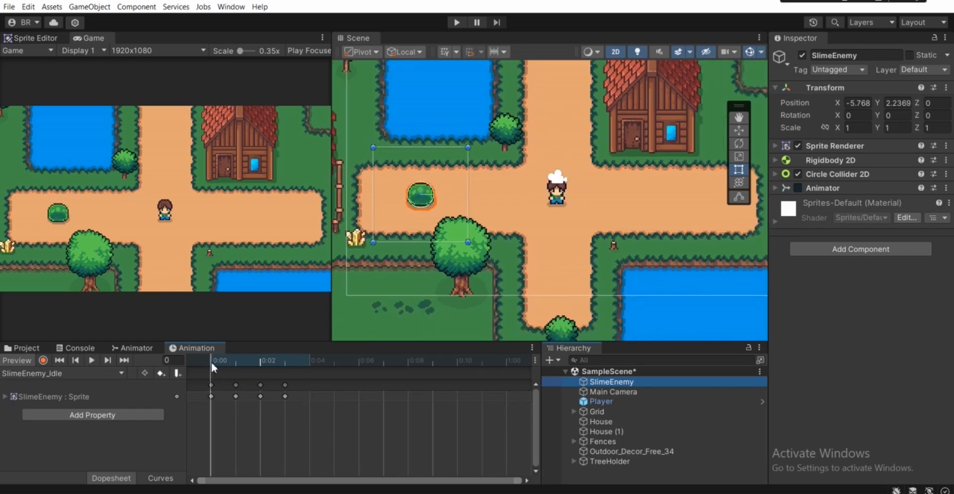
# - Examine the frame layout of the remaining Slime_Green sprite sheet rows in the texture's properties preview, and close it
pyautogui.click(21, 348)
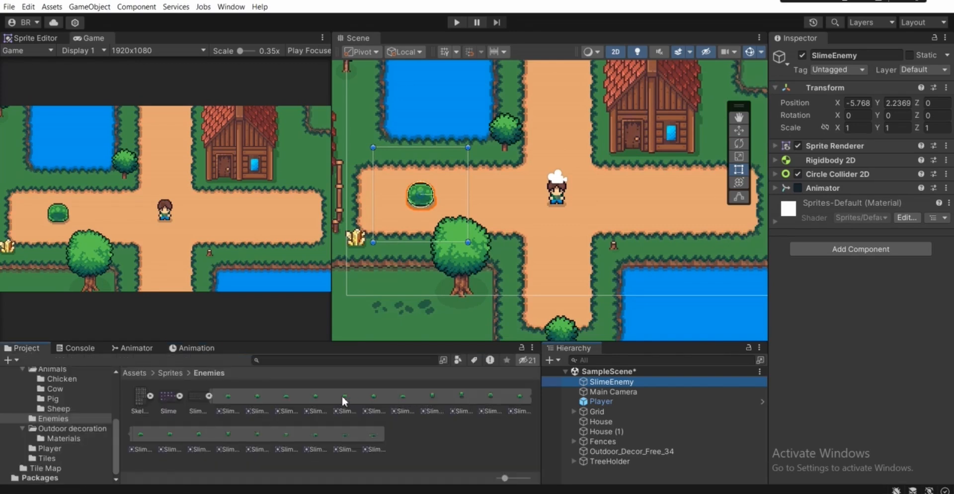
pyautogui.rightClick(201, 394)
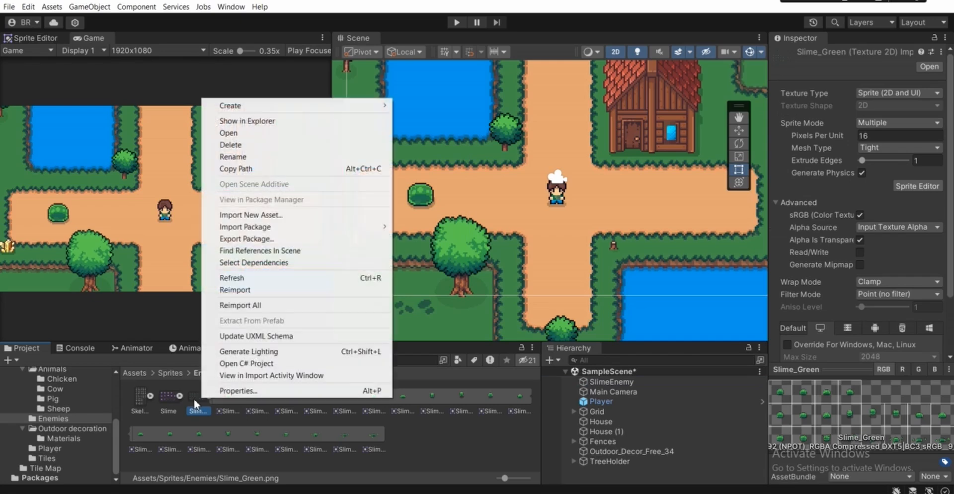
pyautogui.click(219, 388)
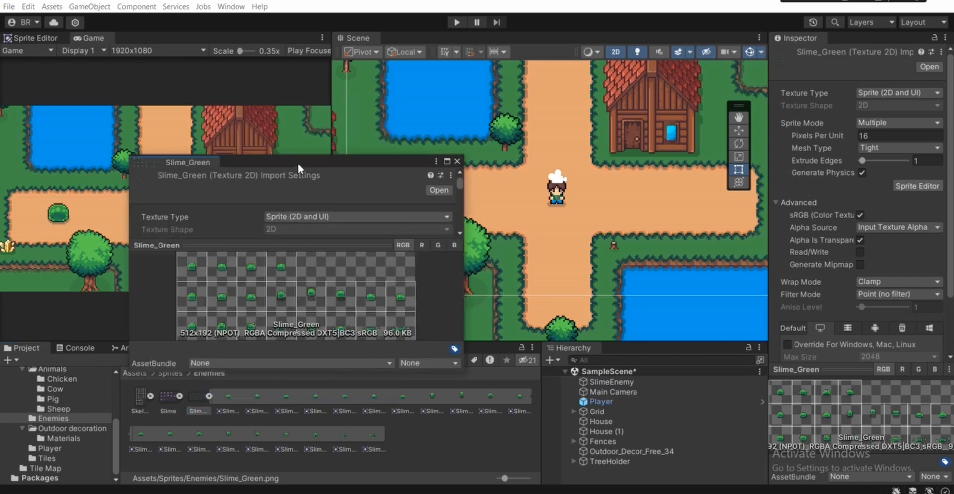
pyautogui.moveTo(297, 162); pyautogui.dragTo(241, 162)
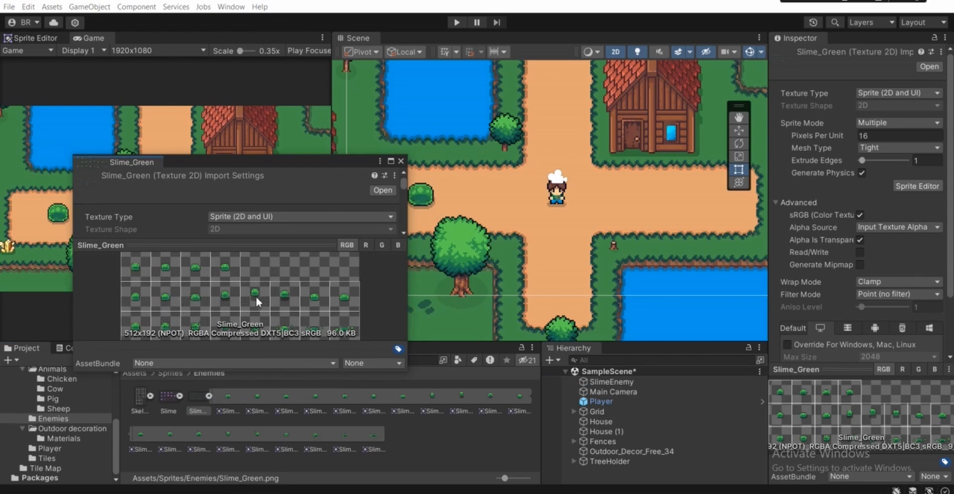
pyautogui.click(485, 411)
pyautogui.click(401, 161)
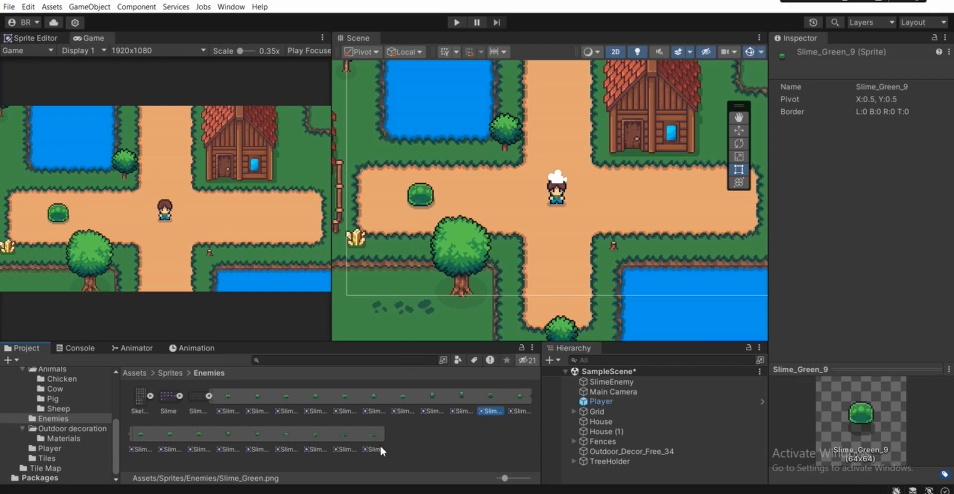
pyautogui.click(478, 428)
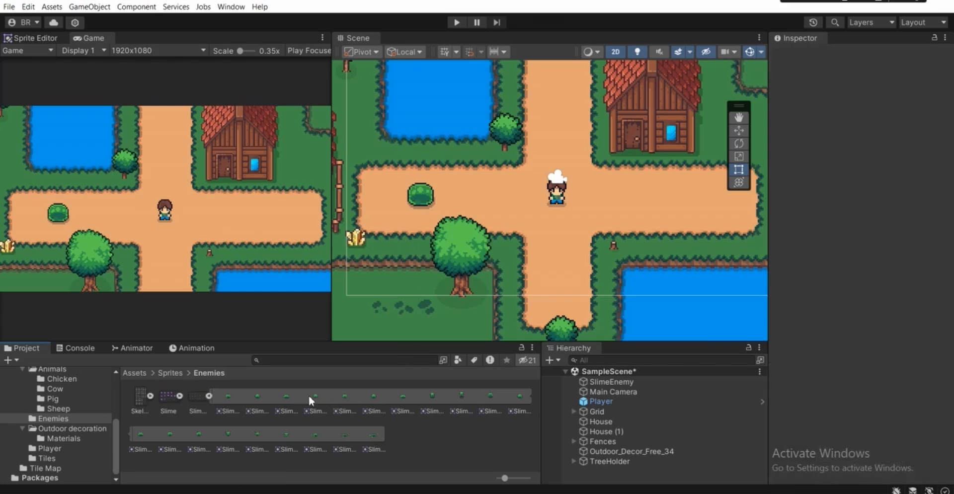
# - Apply the eight second-row Slime_Green sprites, starting with Slime_Green_4, to the SlimeEnemy object as a new animation
pyautogui.click(343, 398)
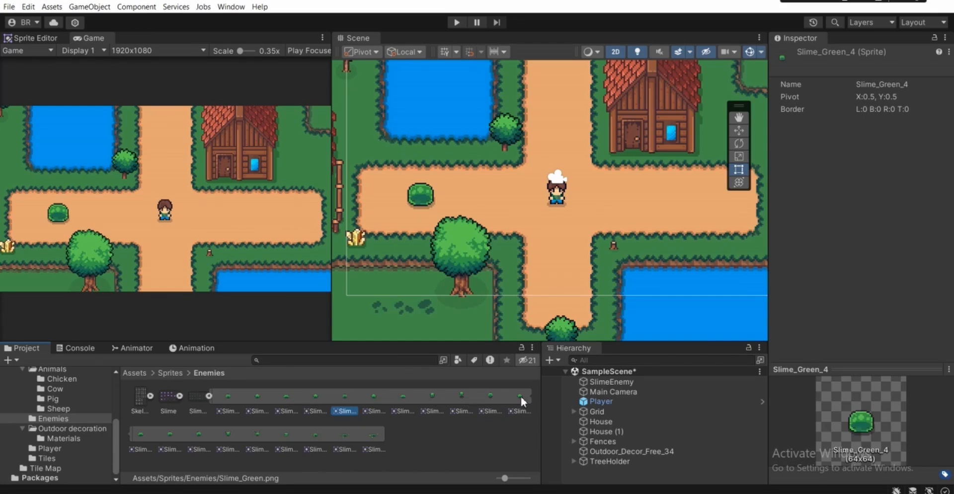
pyautogui.keyDown('shift'); pyautogui.click(142, 434); pyautogui.keyUp('shift')
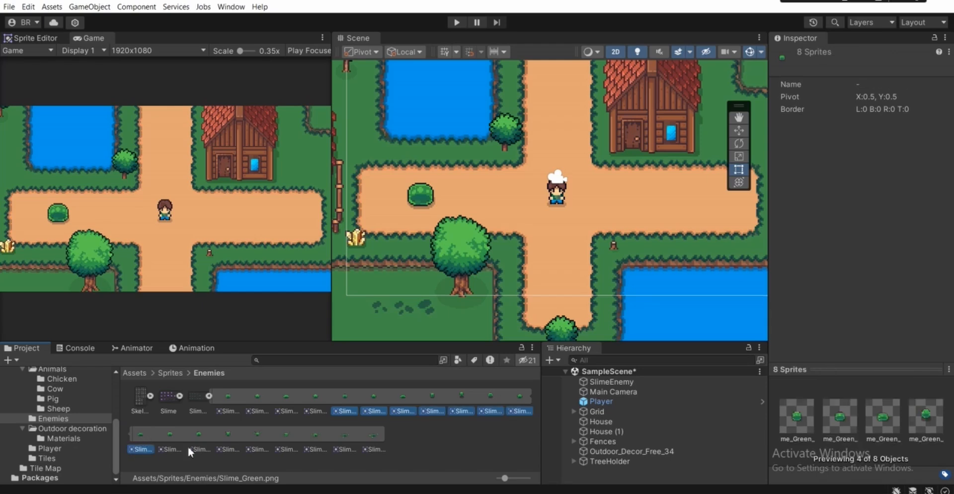
pyautogui.moveTo(404, 398); pyautogui.dragTo(612, 382)
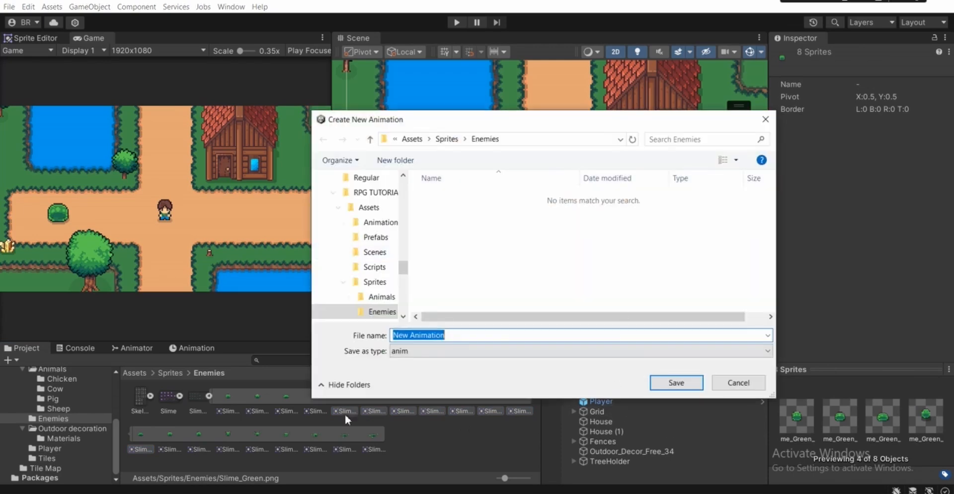
# - Save the new animation as SlimeEnemy_Chase in Assets/Animation/Enemy Animation
pyautogui.moveTo(507, 123); pyautogui.dragTo(492, 125)
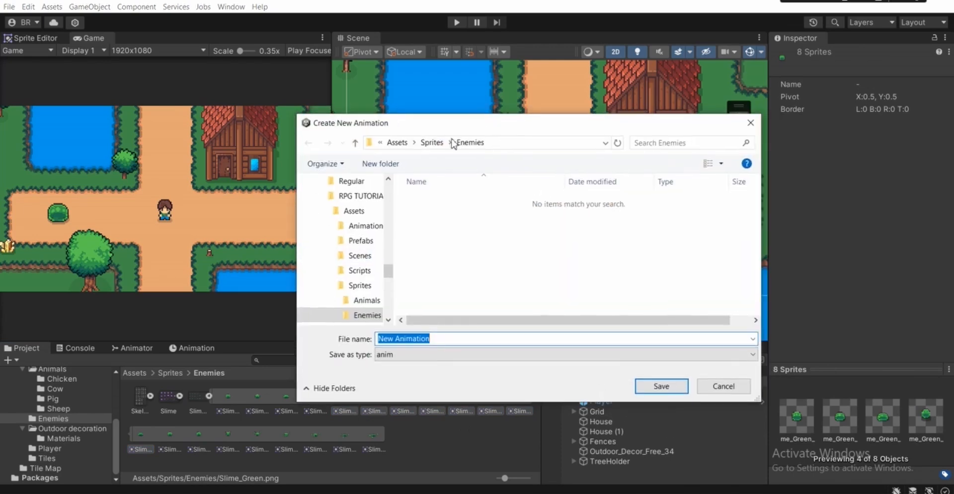
pyautogui.click(399, 143)
pyautogui.doubleClick(439, 202)
pyautogui.click(445, 203)
pyautogui.doubleClick(445, 204)
pyautogui.click(449, 201)
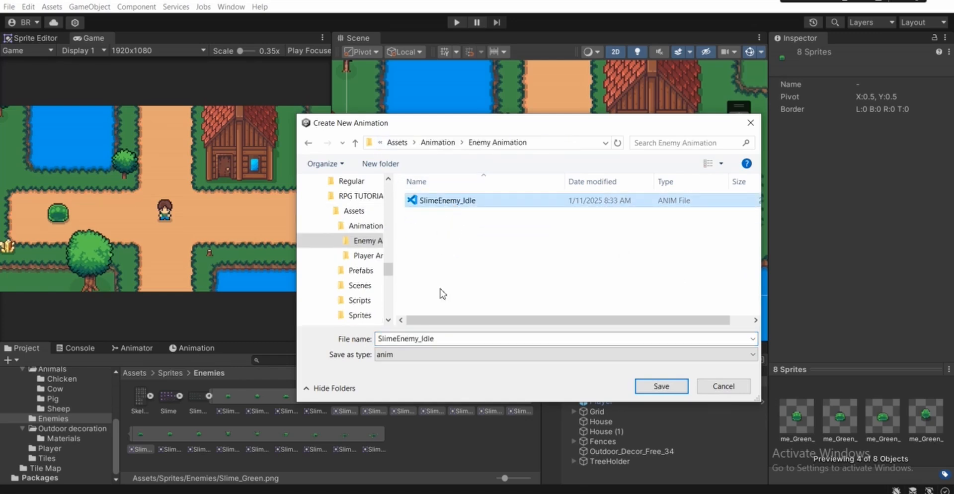
pyautogui.doubleClick(462, 338)
pyautogui.click(462, 339)
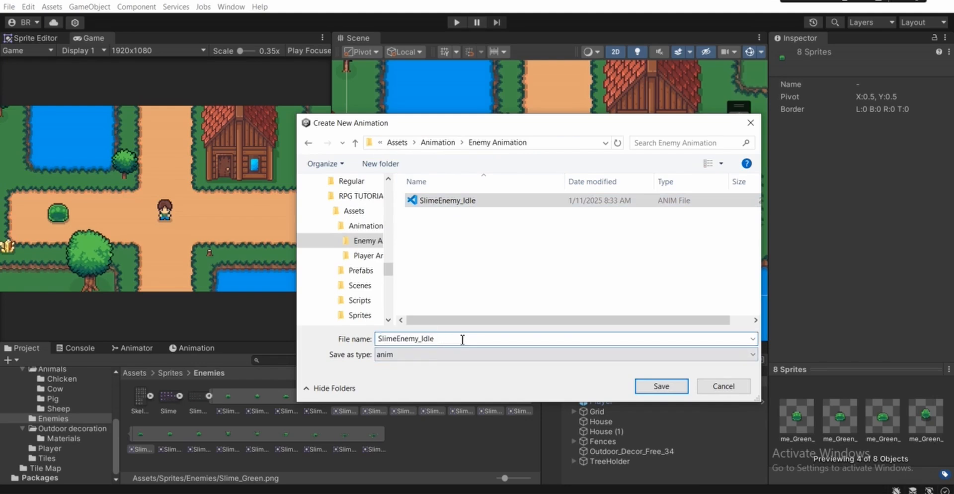
pyautogui.press('BackSpace')
pyautogui.press('BackSpace')
pyautogui.press('BackSpace')
pyautogui.write('Chase')
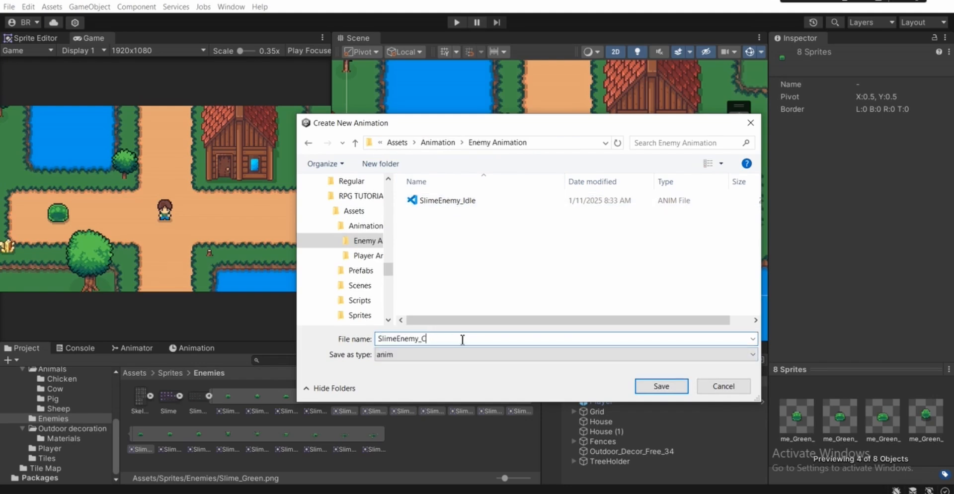
pyautogui.click(659, 387)
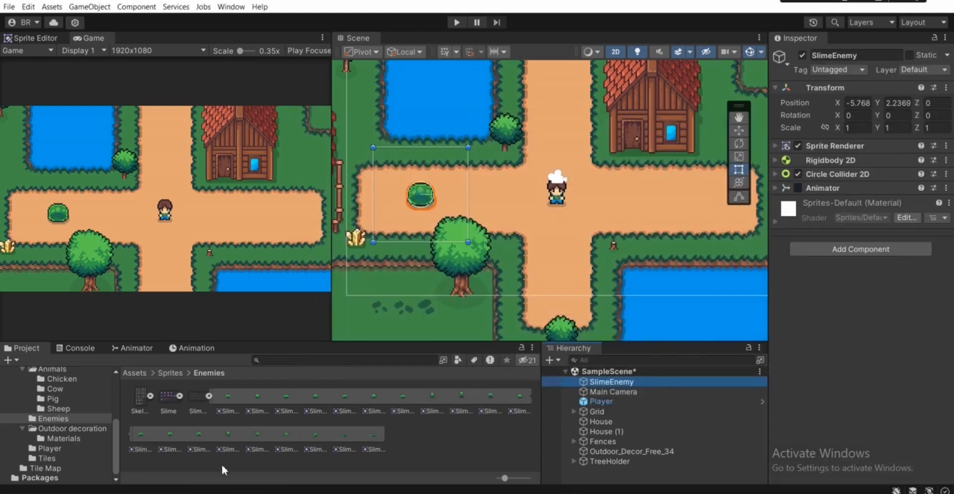
# - Apply the last eight Slime_Green sprites, starting with Slime_Green_12, to the SlimeEnemy object as another animation
pyautogui.click(170, 433)
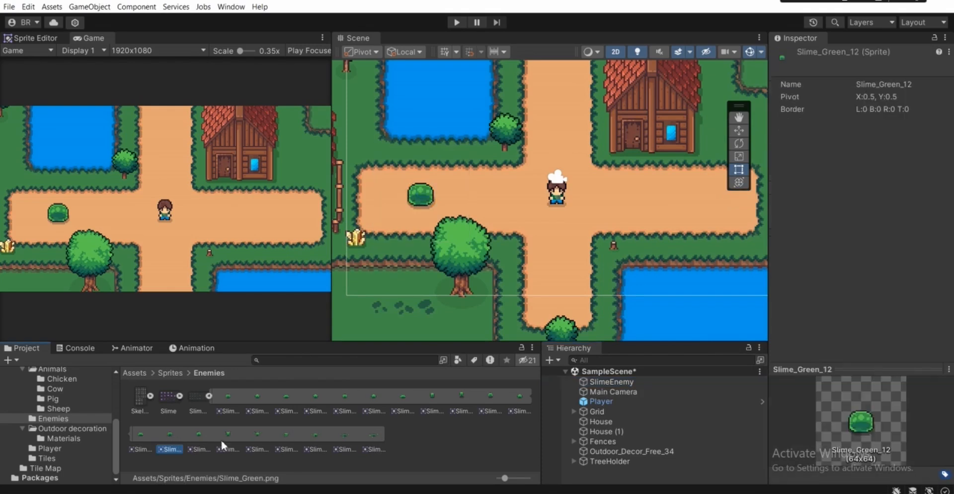
pyautogui.keyDown('shift'); pyautogui.click(374, 435); pyautogui.keyUp('shift')
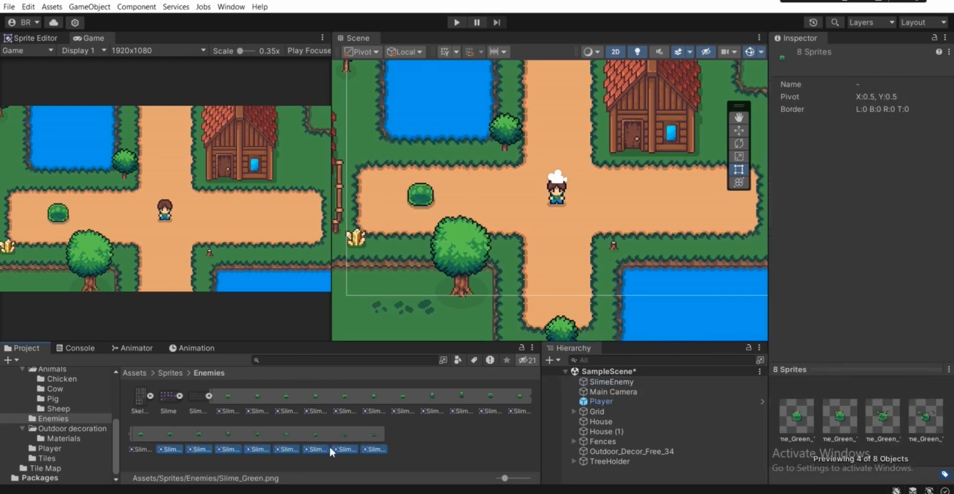
pyautogui.moveTo(342, 433); pyautogui.dragTo(620, 383)
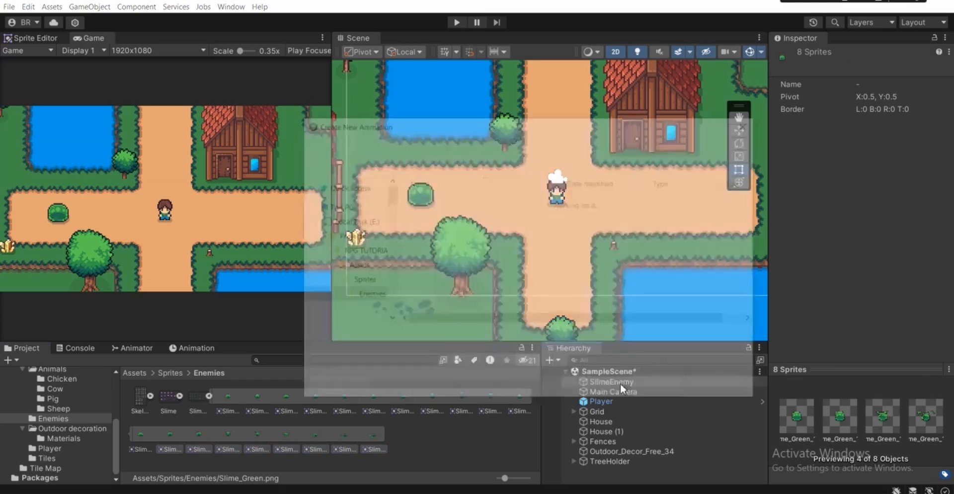
# - Save the third-row animation as SlimeEnemy_Death in Assets/Animation/Enemy Animation
pyautogui.click(399, 143)
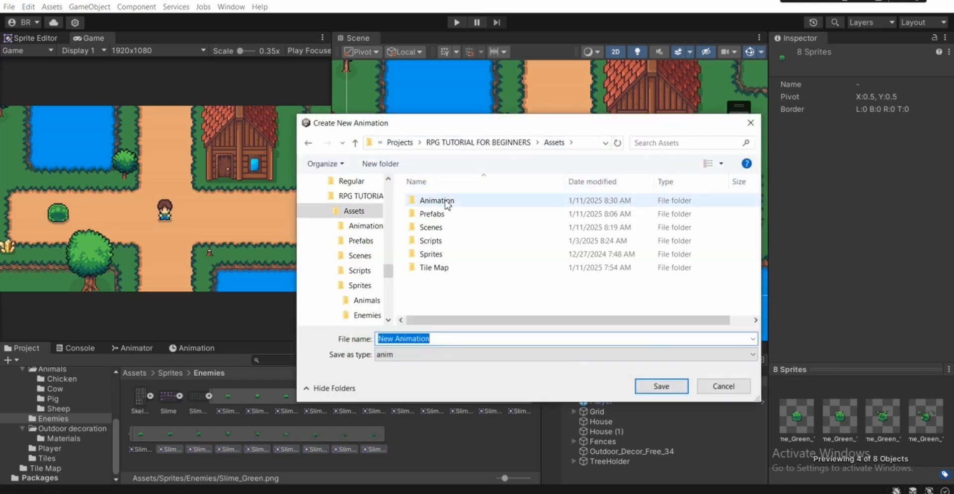
pyautogui.doubleClick(441, 201)
pyautogui.doubleClick(446, 201)
pyautogui.click(449, 213)
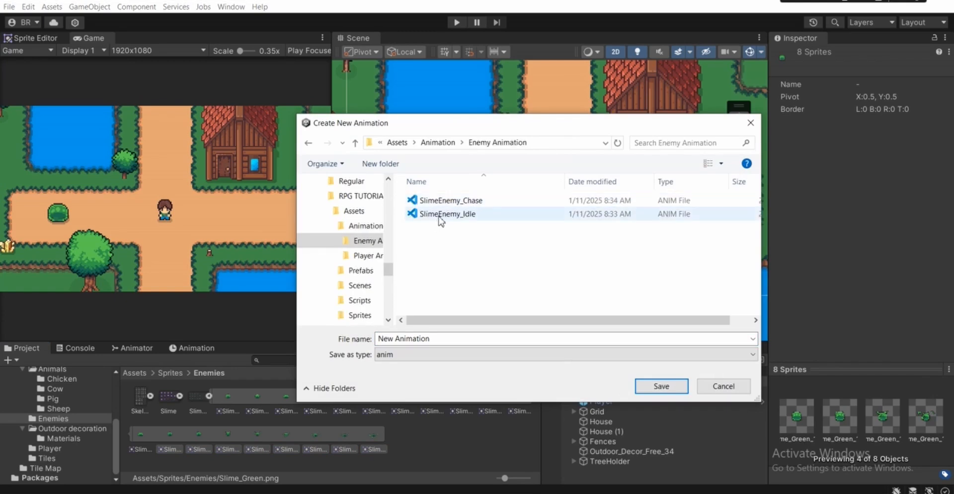
pyautogui.click(468, 339)
pyautogui.click(468, 340)
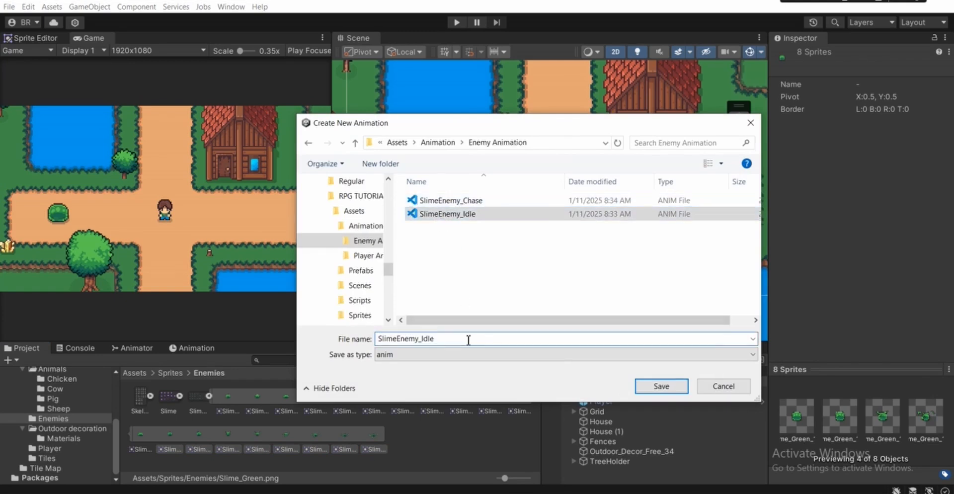
pyautogui.press('BackSpace')
pyautogui.press('BackSpace')
pyautogui.press('BackSpace')
pyautogui.press('BackSpace')
pyautogui.write('Dea')
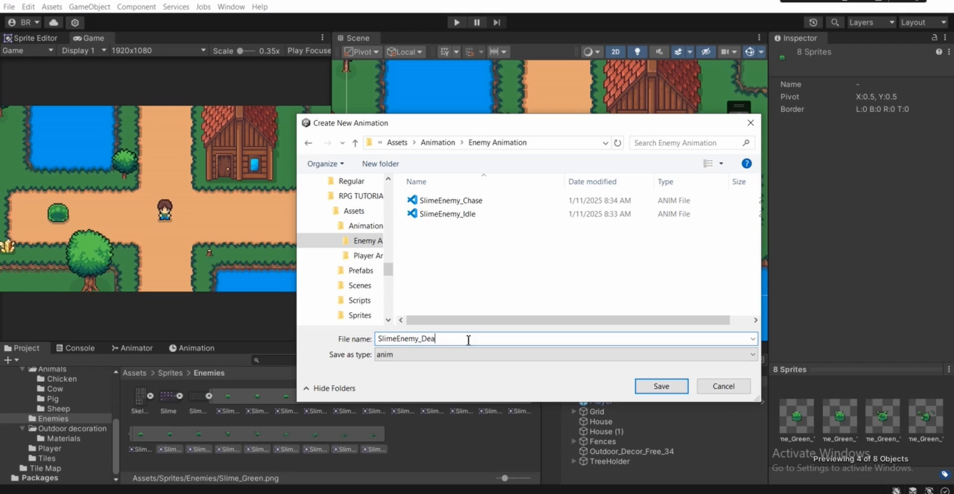
pyautogui.write('th')
pyautogui.click(652, 389)
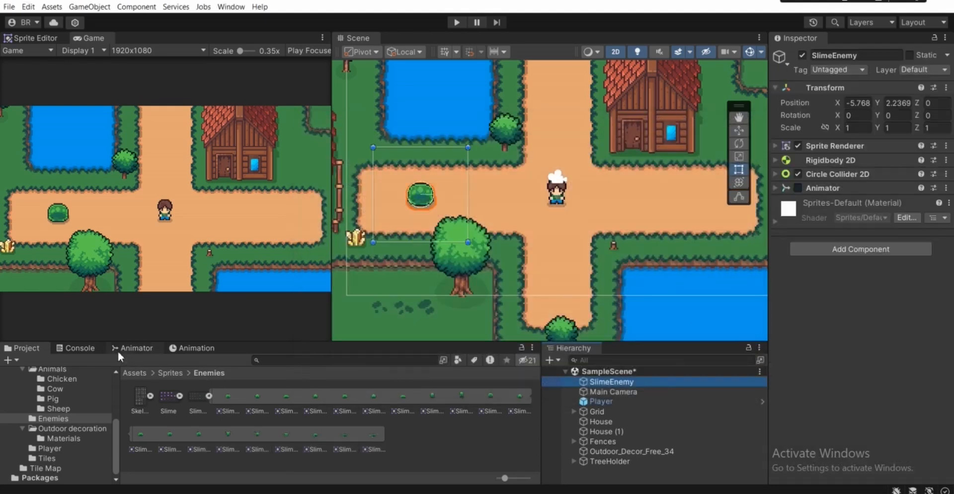
# - Preview the SlimeEnemy_Death clip on the SlimeEnemy object, looking closely at the slime in the scene
pyautogui.click(199, 348)
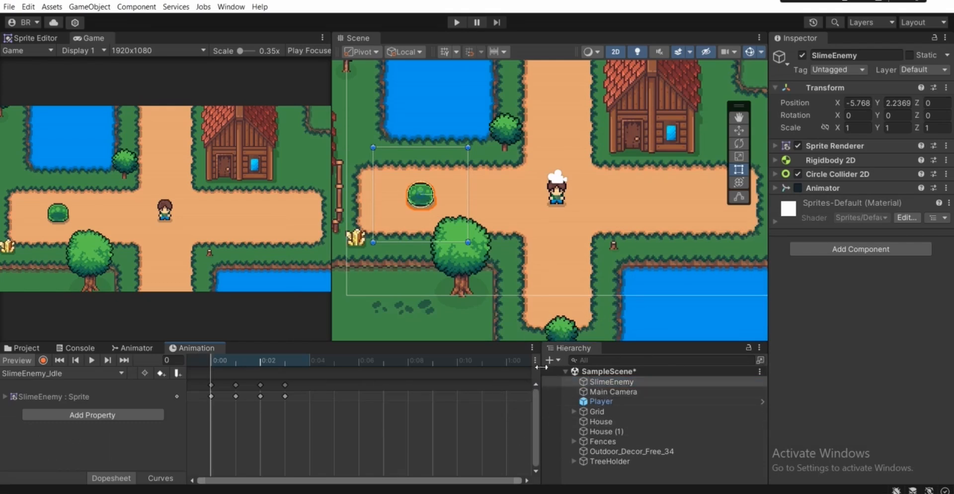
pyautogui.click(74, 373)
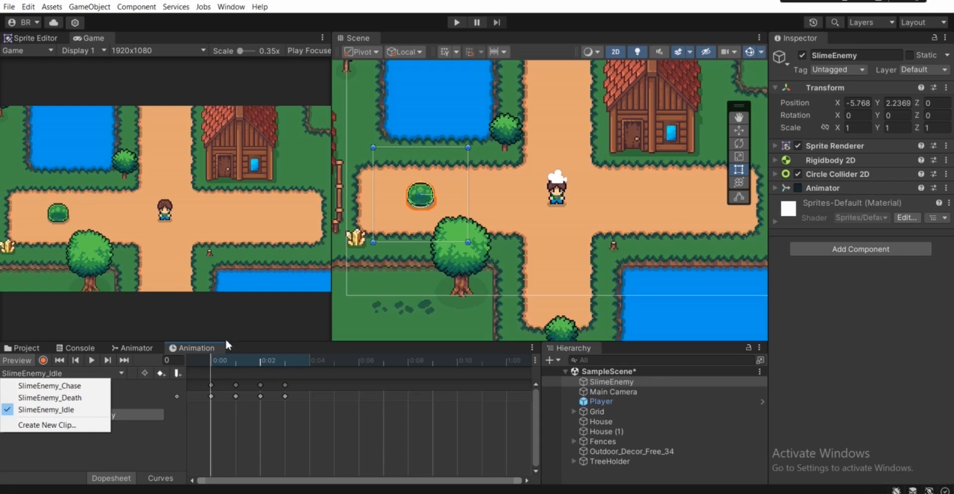
pyautogui.click(179, 363)
pyautogui.click(66, 376)
pyautogui.click(62, 396)
pyautogui.click(92, 360)
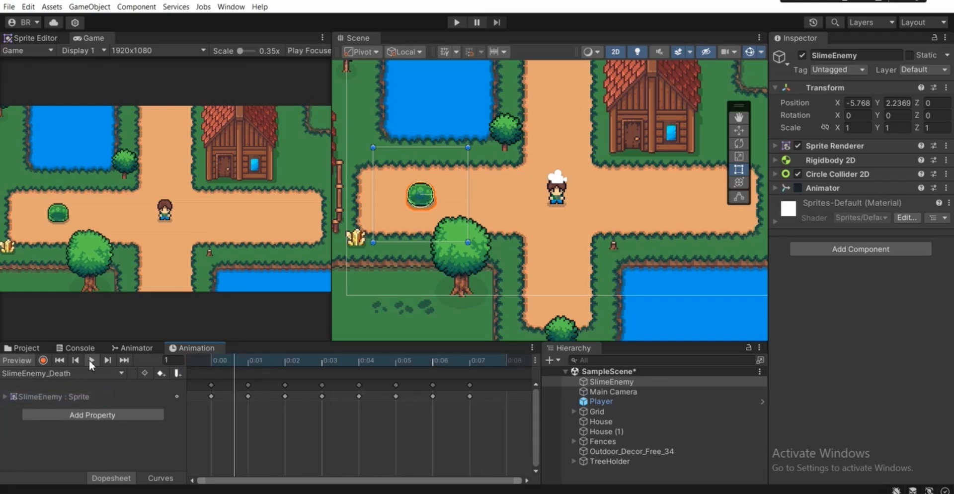
pyautogui.moveTo(511, 229); pyautogui.dragTo(524, 239, button='middle')
pyautogui.scroll(2, 445, 213)
pyautogui.scroll(1, 446, 213)
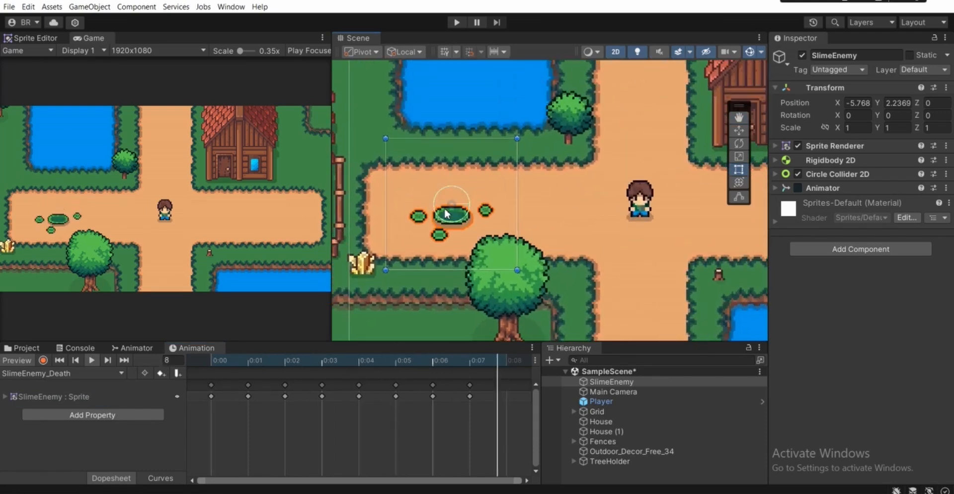
# - Preview the SlimeEnemy_Chase clip on the SlimeEnemy object and return the playhead to frame 0
pyautogui.click(58, 372)
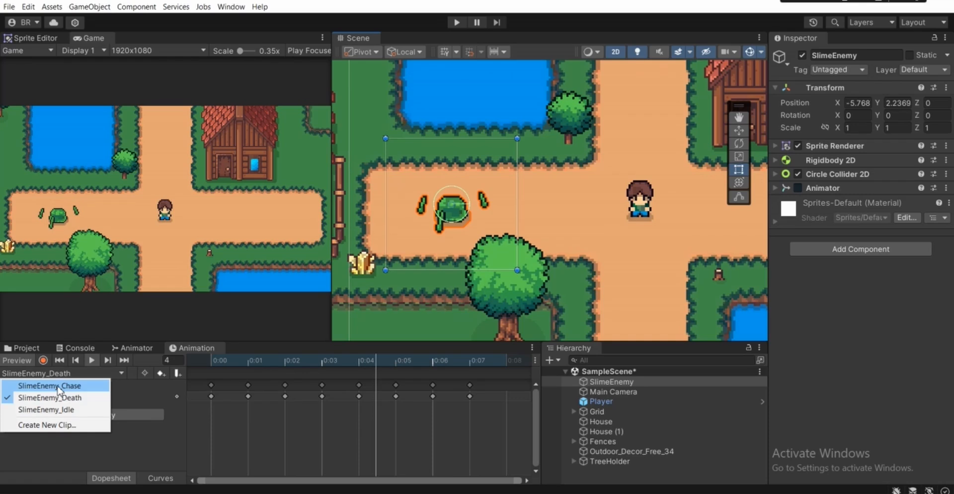
pyautogui.click(37, 384)
pyautogui.click(90, 360)
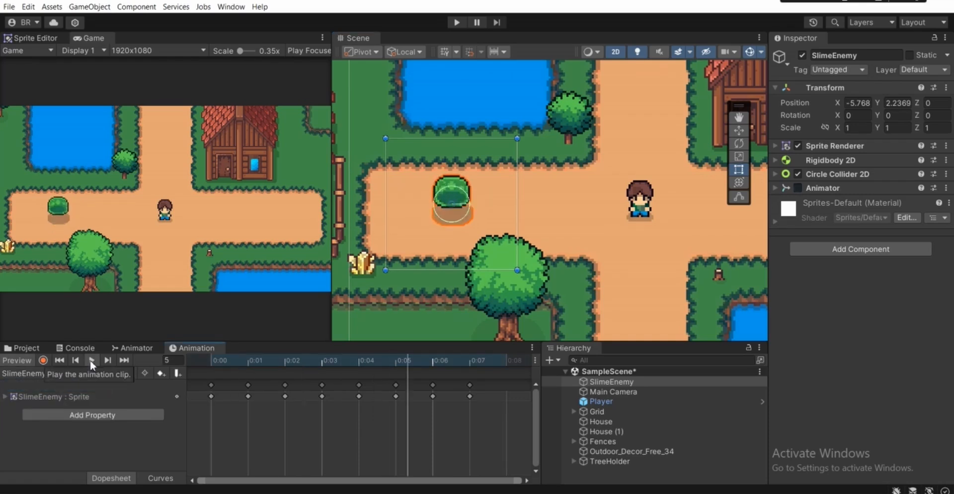
pyautogui.moveTo(327, 359); pyautogui.dragTo(196, 366)
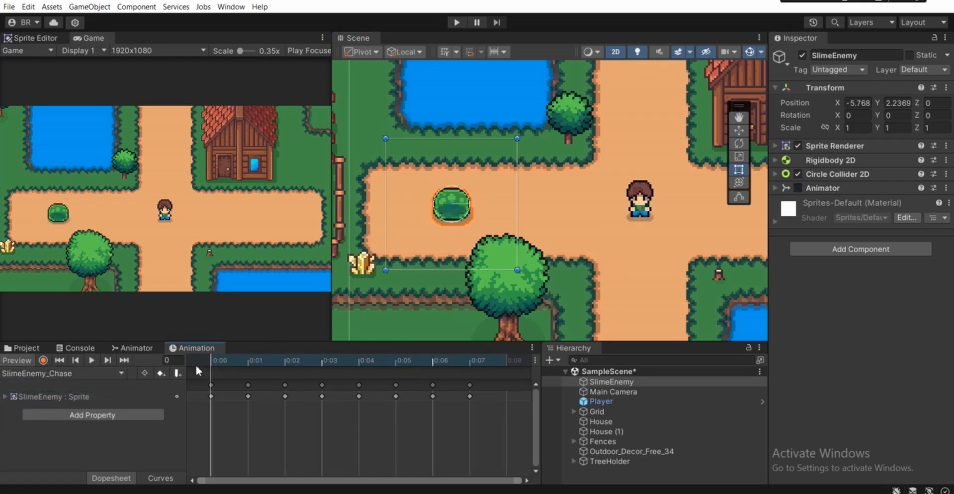
# - Collapse the Slime_Green texture's sprites in the Enemies project folder and clear the selection
pyautogui.click(19, 347)
pyautogui.moveTo(567, 207); pyautogui.dragTo(569, 229, button='middle')
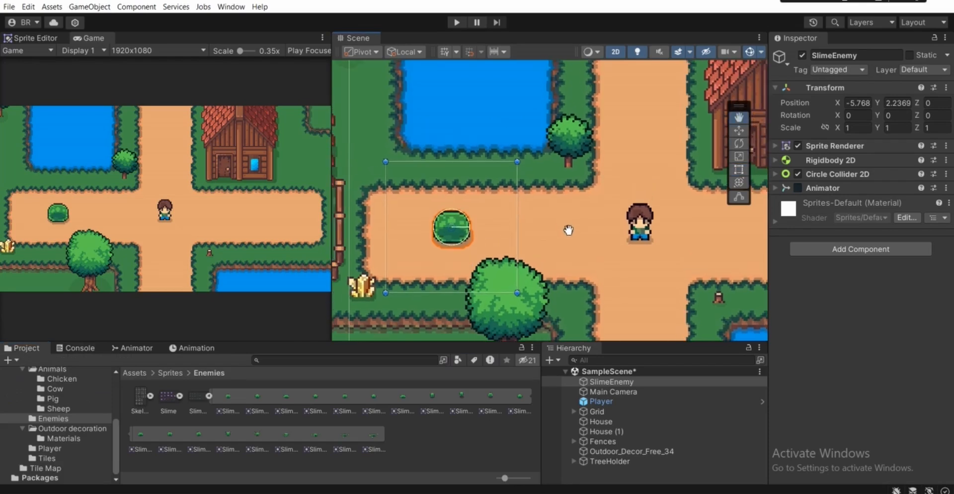
pyautogui.click(208, 396)
pyautogui.click(272, 401)
pyautogui.moveTo(531, 238); pyautogui.dragTo(525, 253, button='middle')
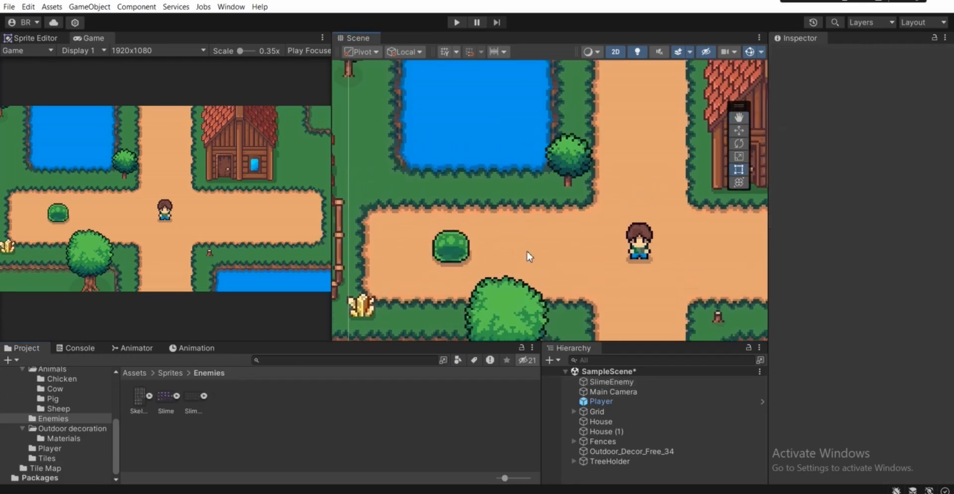